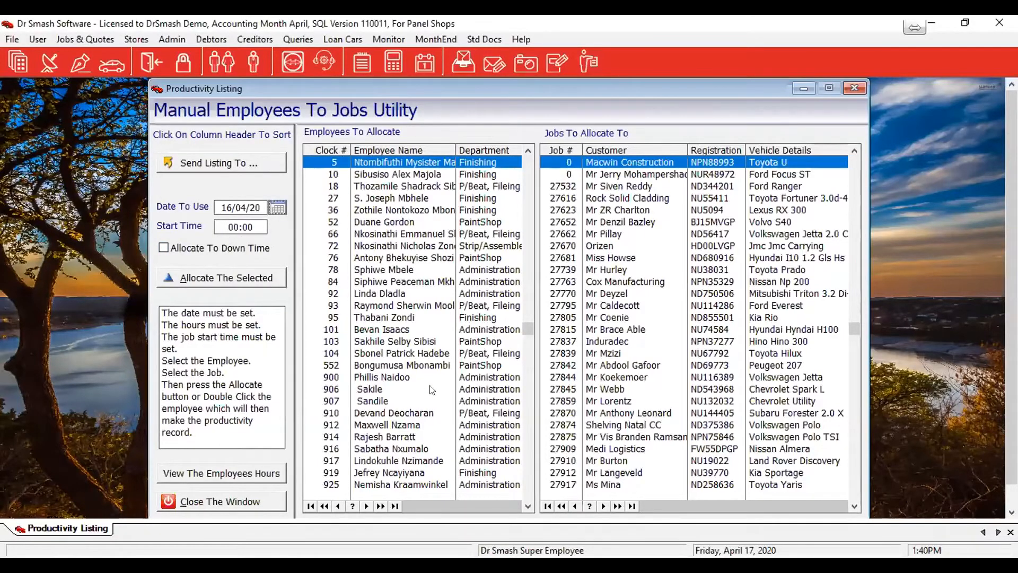
Allocate the first listed PaintShop employee to the Hyundai I20 job near the end of the job list, starting at 07:15
left_click(374, 222)
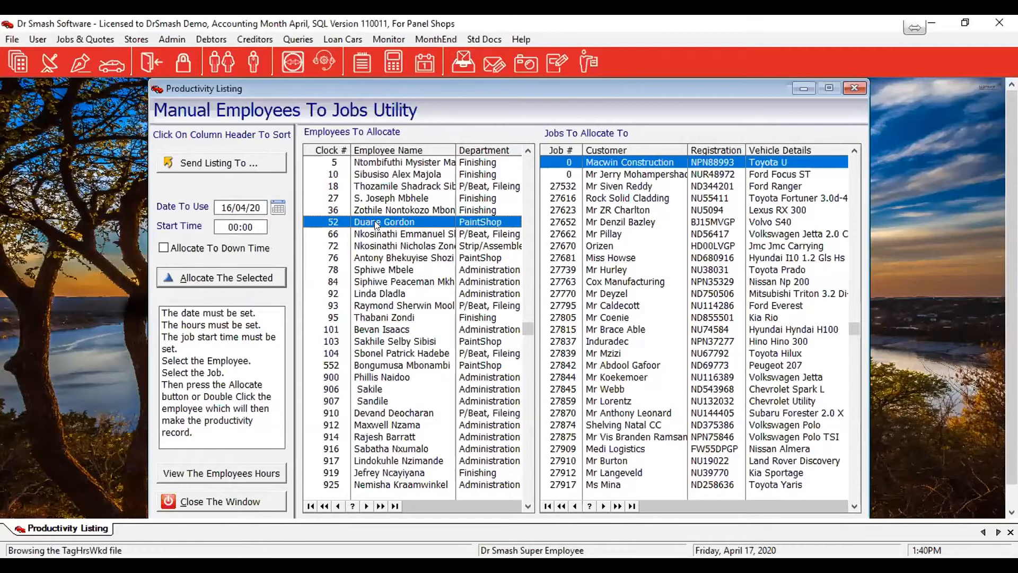
left_click(217, 226)
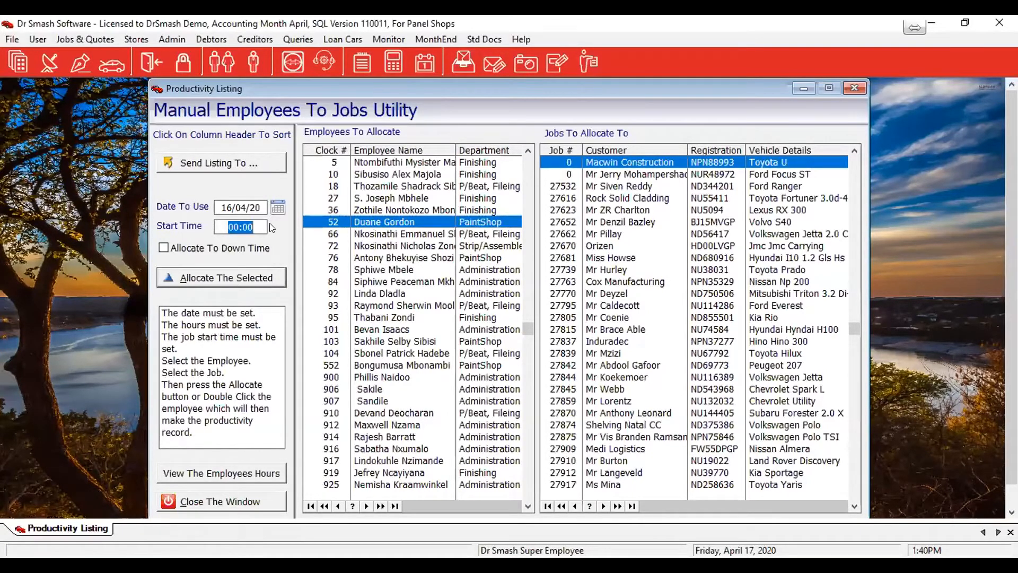
type("7.15")
scroll(624, 423, "down", 2)
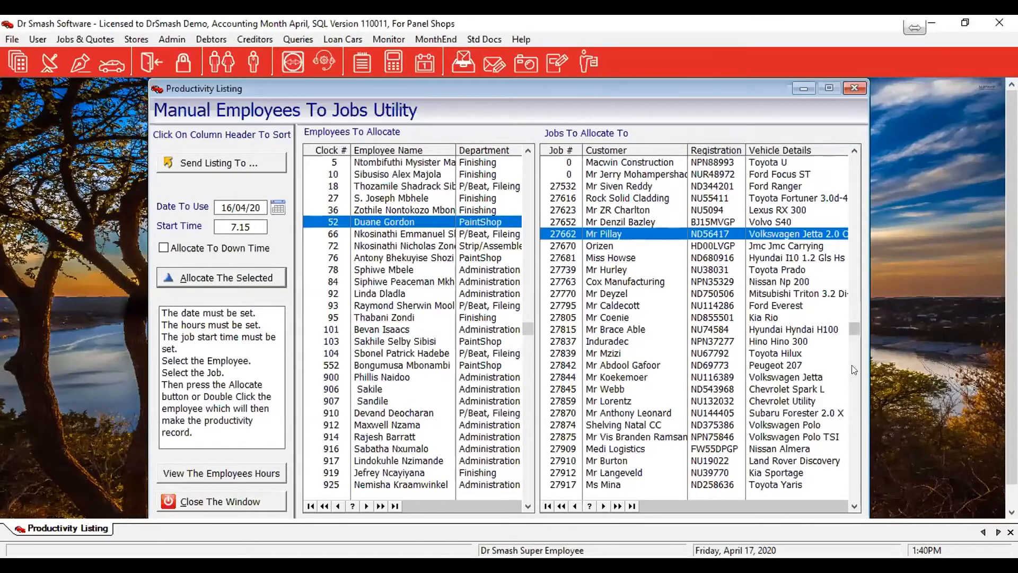
left_click_drag(853, 329, 859, 487)
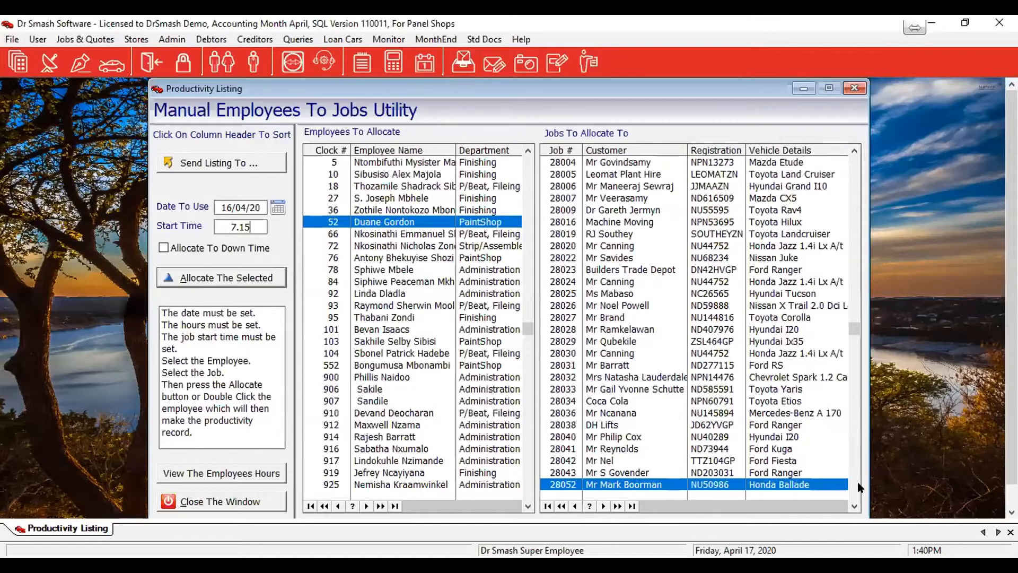
left_click(621, 436)
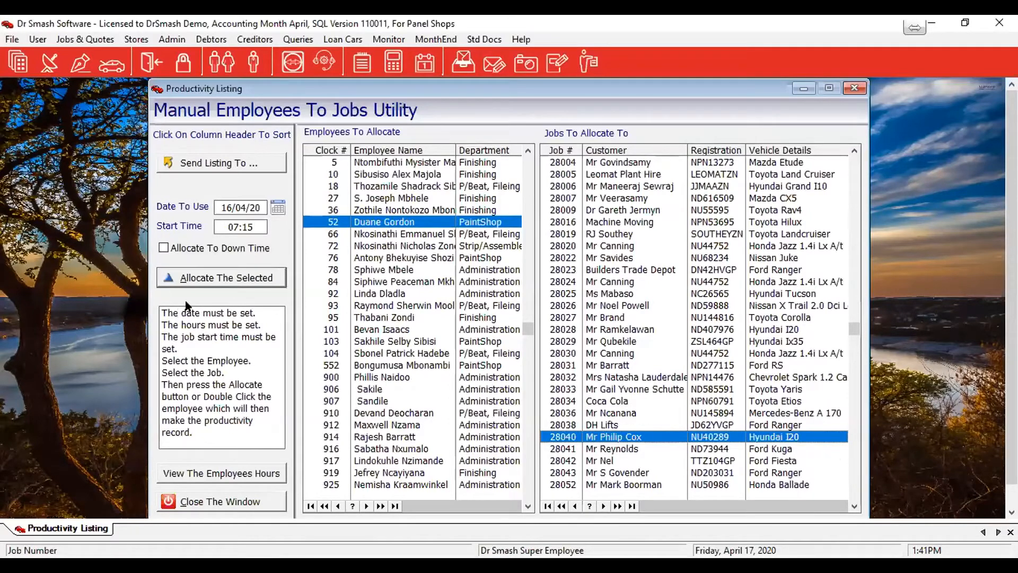
left_click(181, 278)
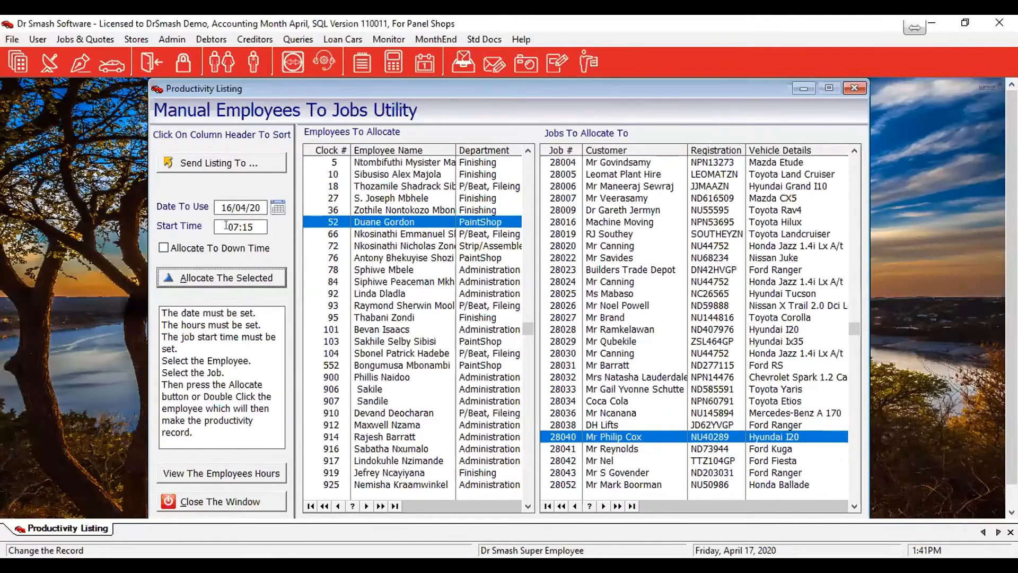
Allocate the same PaintShop employee to the Coca Cola Toyota Etios job with a start time of 08:49
left_click_drag(234, 227, 258, 219)
type("8.")
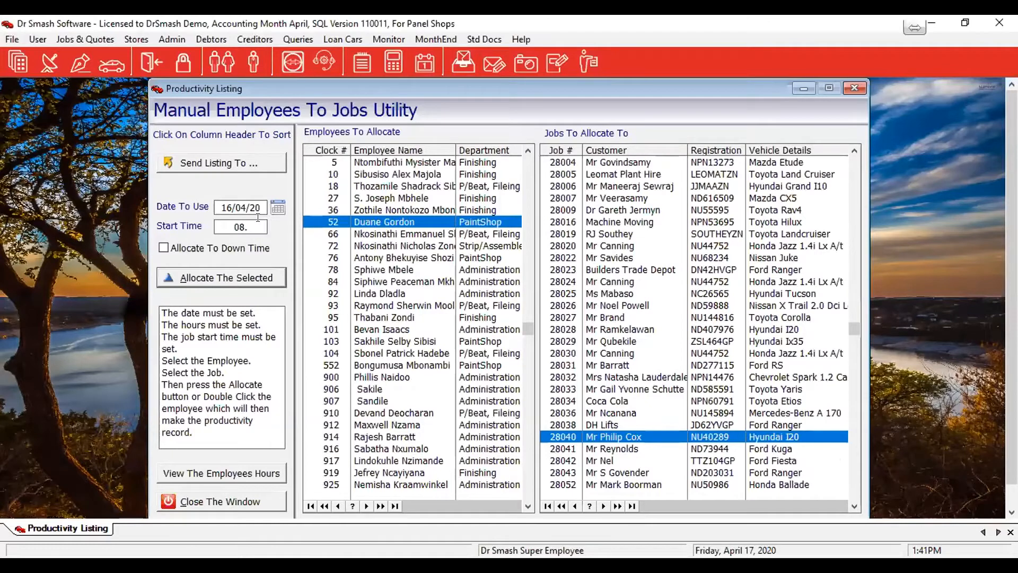
type("49")
left_click(601, 401)
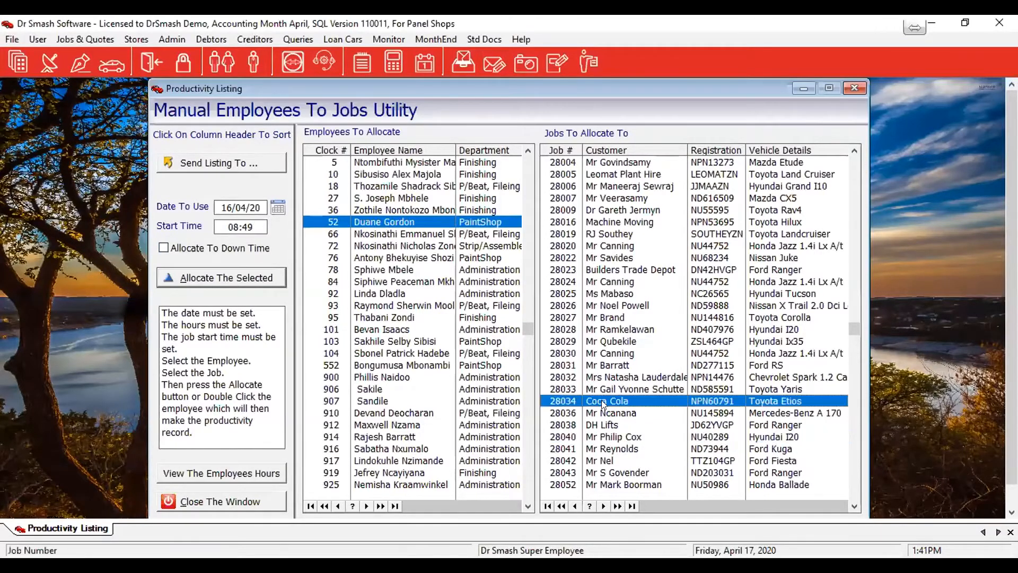
left_click(231, 284)
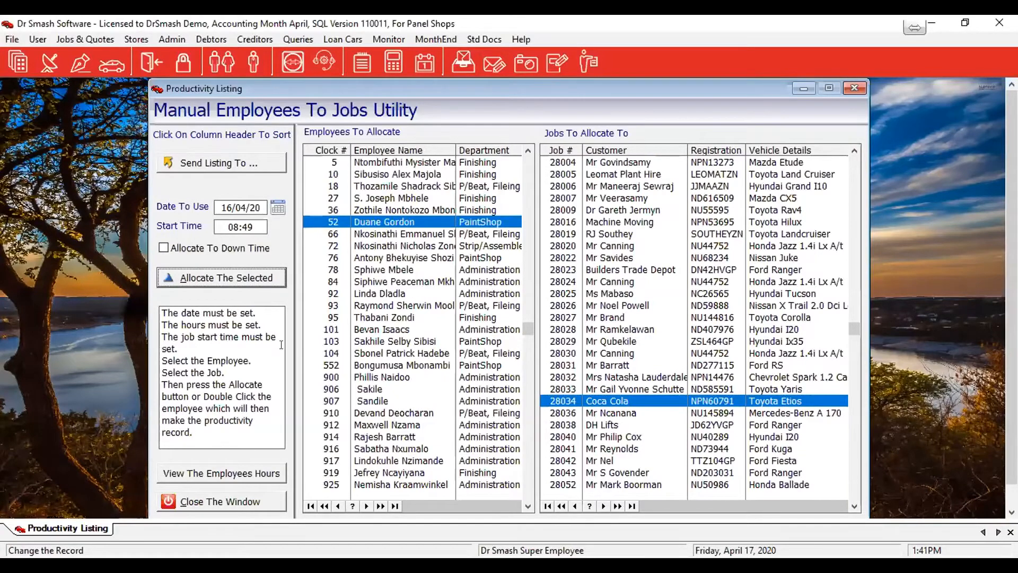
Allocate the selected PaintShop employee to down time starting at 10:00
left_click(225, 228)
type("10.00")
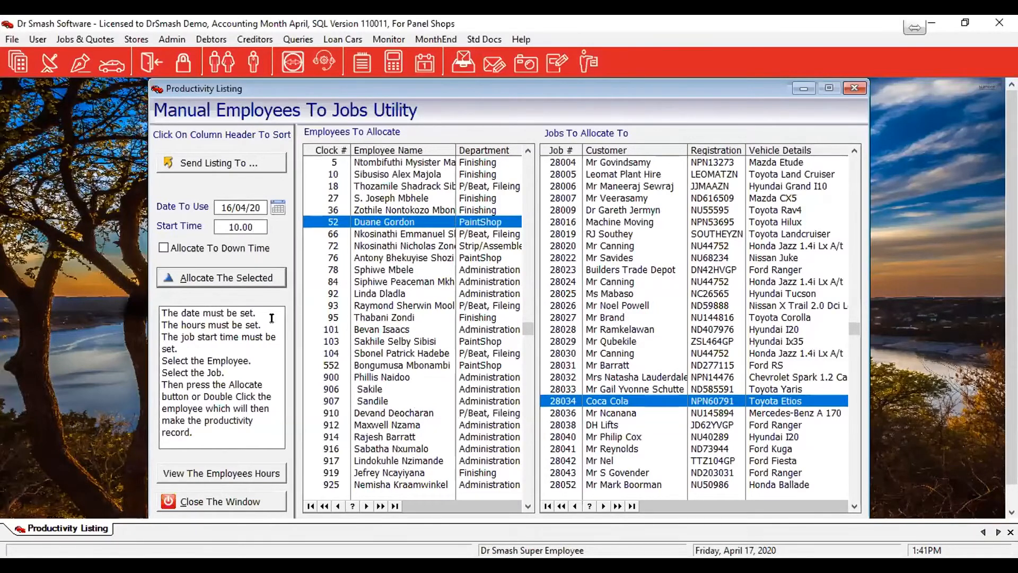
left_click(180, 250)
left_click(185, 282)
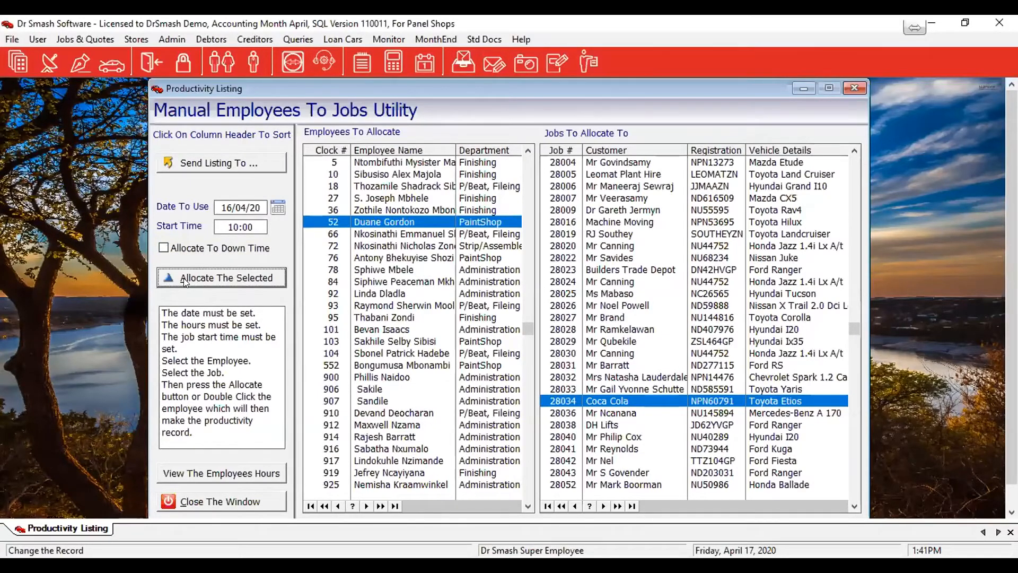
Allocate the selected PaintShop employee to the Honda Ballade job with a start time of 10:30
left_click(259, 226)
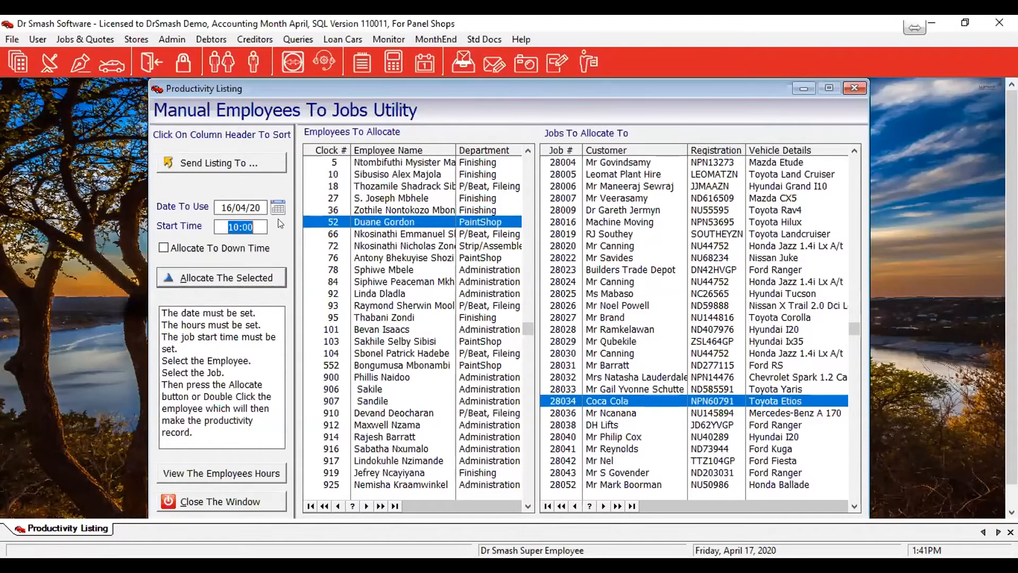
type("10.30")
left_click(590, 484)
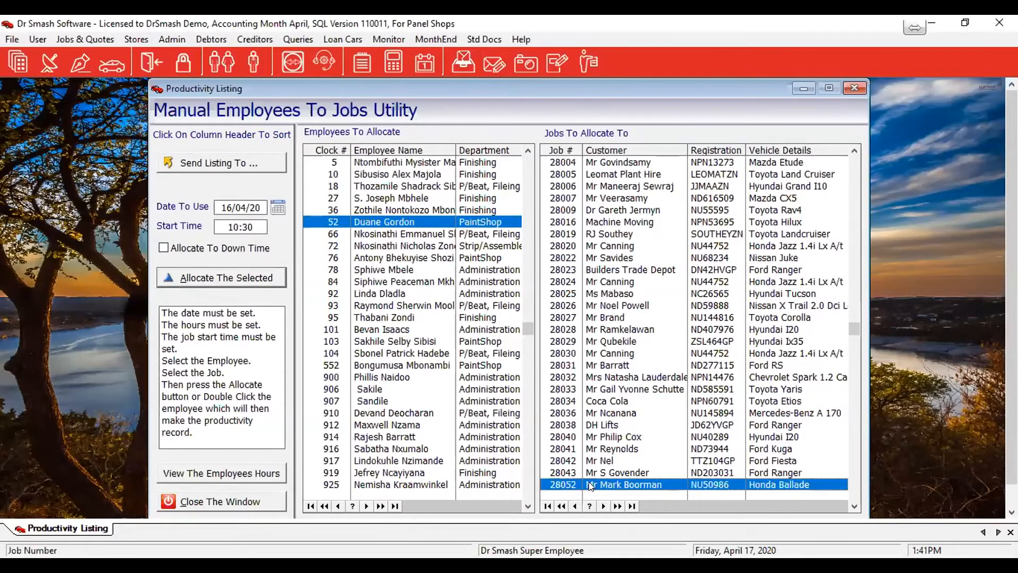
left_click(241, 278)
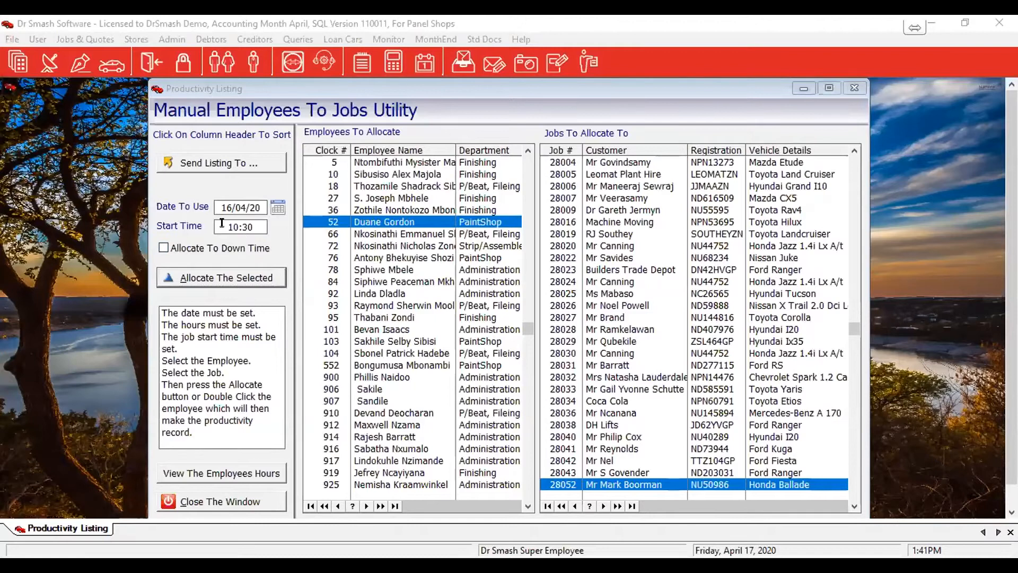
Allocate the selected PaintShop employee to the Ford Kuga job with a start time of 12:26
left_click_drag(222, 223, 267, 219)
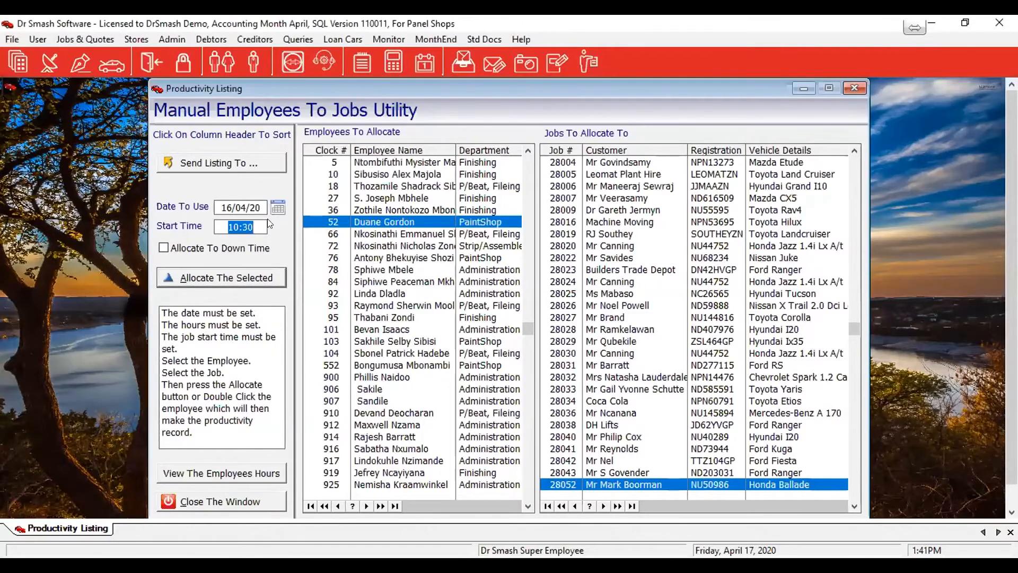
type("12.26")
left_click(623, 447)
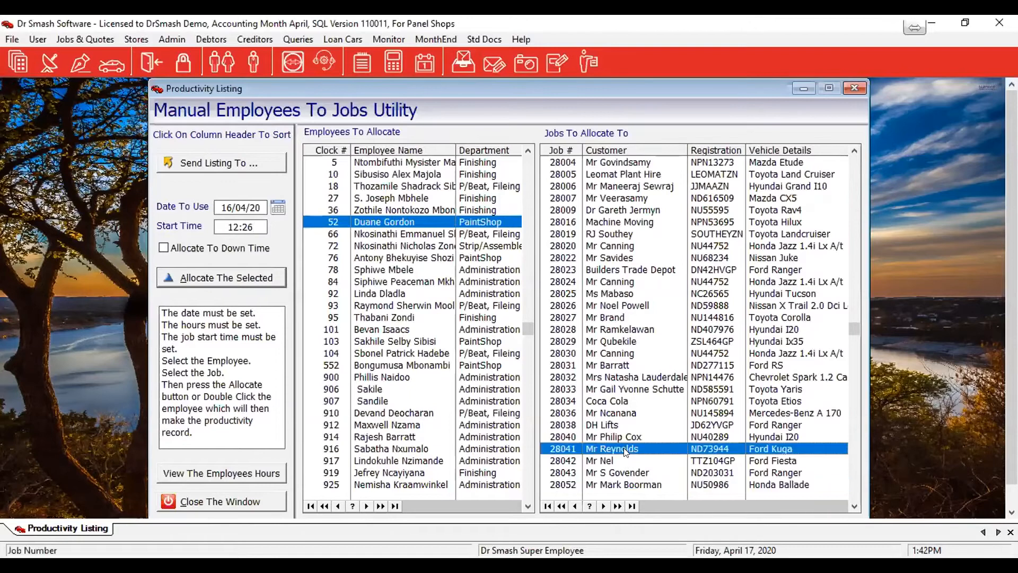
left_click(257, 277)
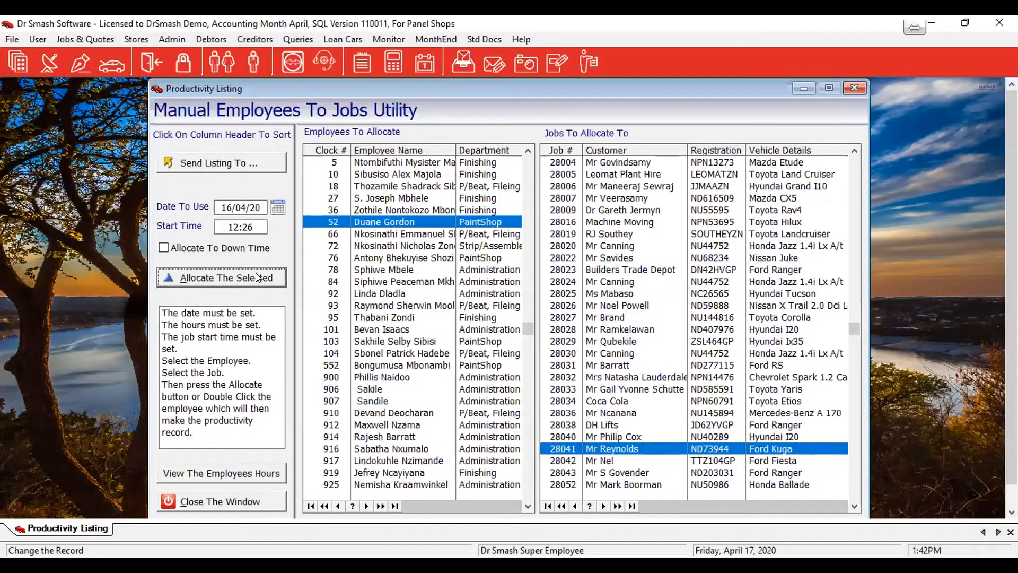
Allocate the selected PaintShop employee to the Mercedes-Benz A 170 job with a start time of 14:23
left_click(256, 223)
left_click_drag(256, 224, 266, 226)
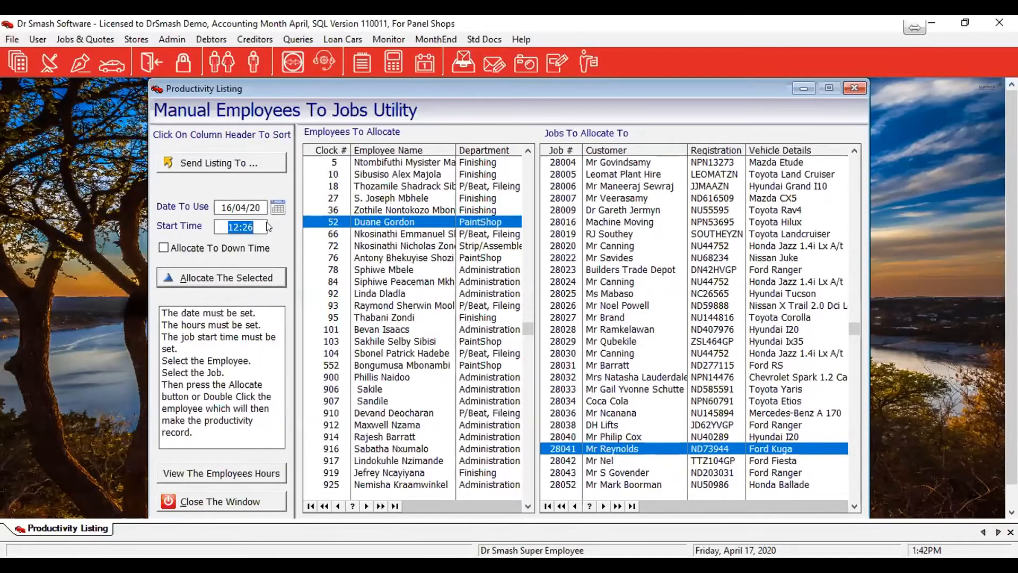
type("1")
type("4.23")
left_click(627, 414)
left_click(212, 277)
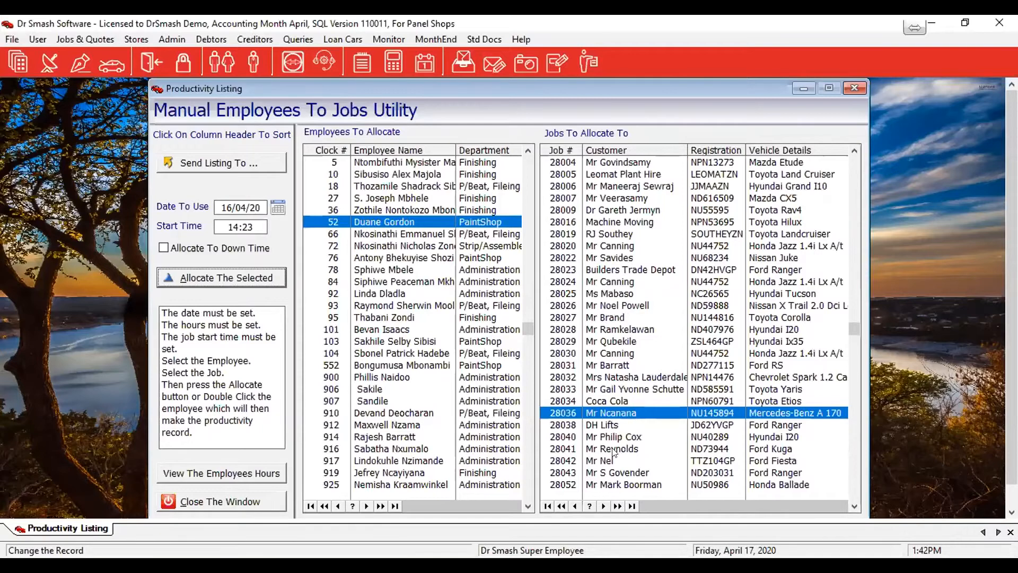
Allocate the selected PaintShop employee to the Ford Fiesta job with a start time of 16:30
left_click(225, 224)
type("16.303")
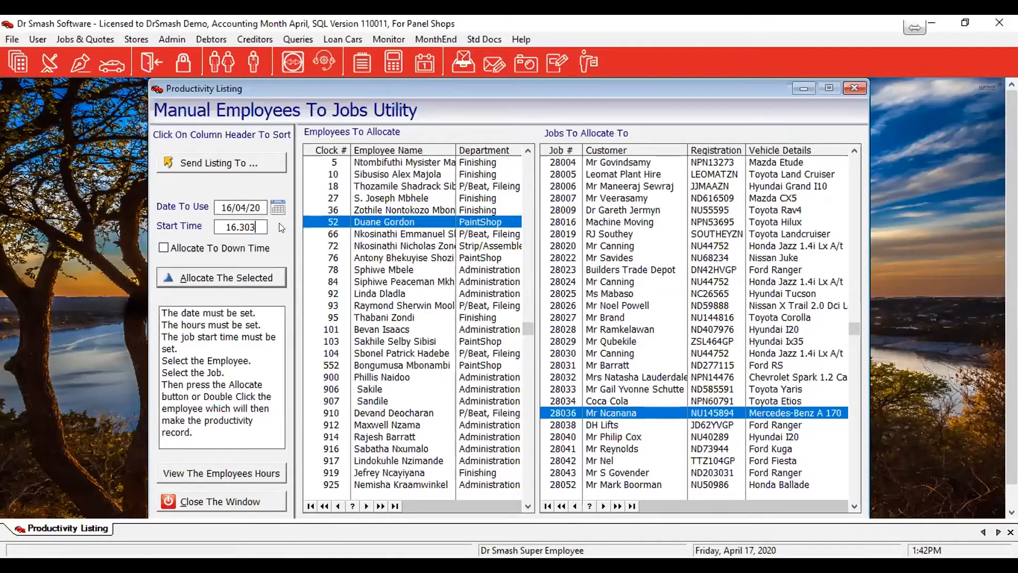
key("BackSpace")
left_click(599, 459)
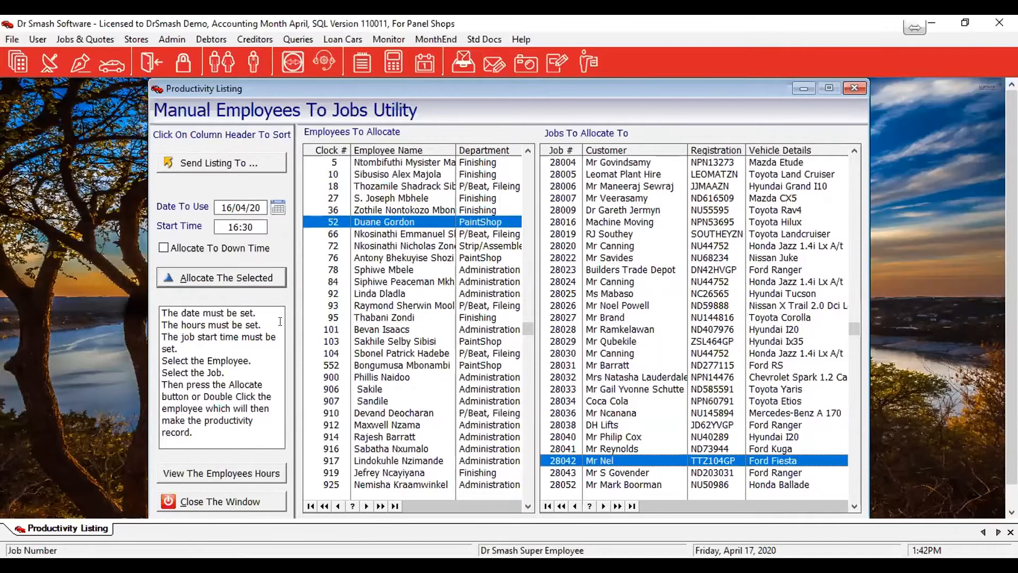
left_click(196, 274)
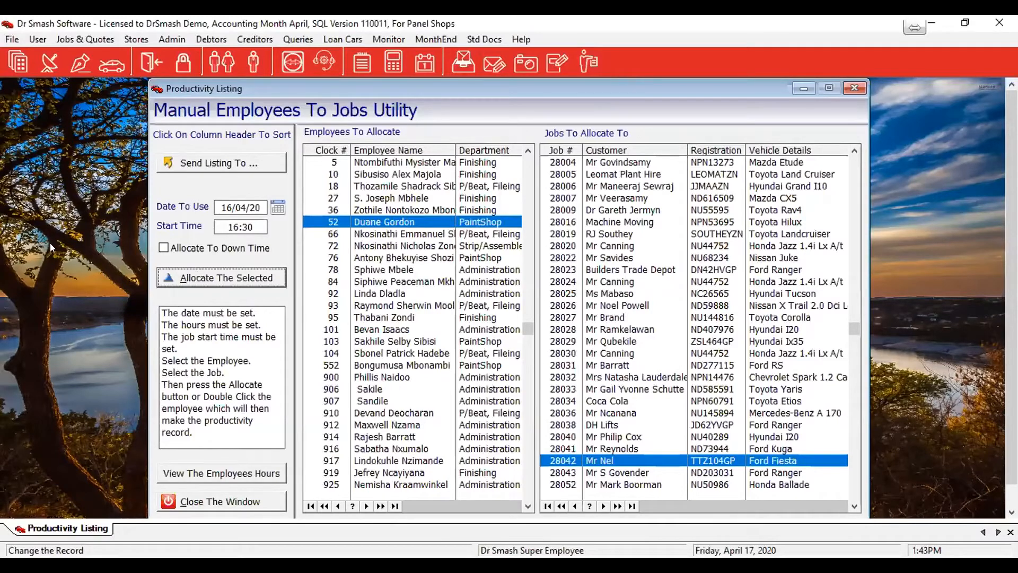
Close the manual allocation utility and open the Time And Attendance listing of jobs by employee
left_click(389, 234)
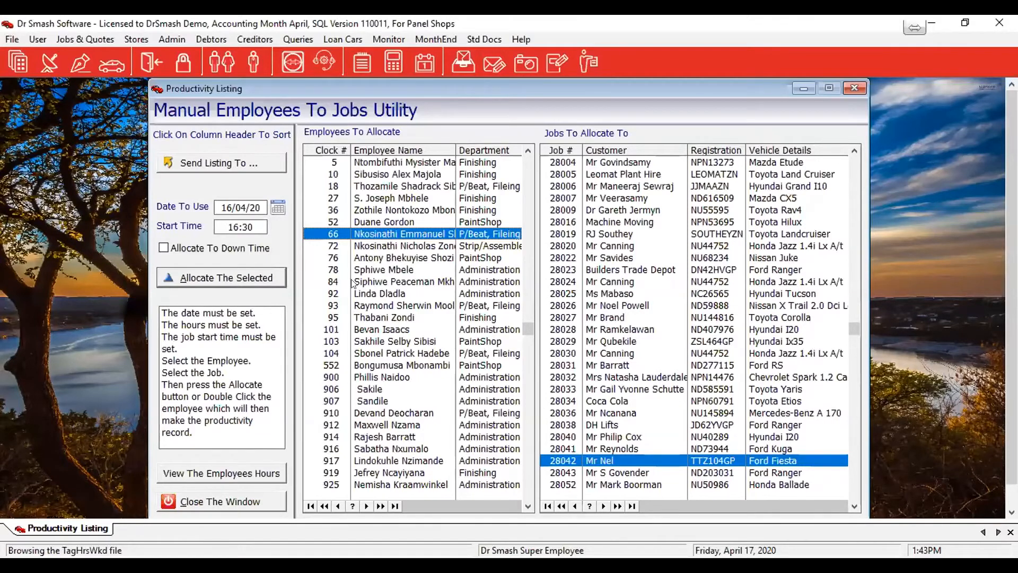
left_click(218, 501)
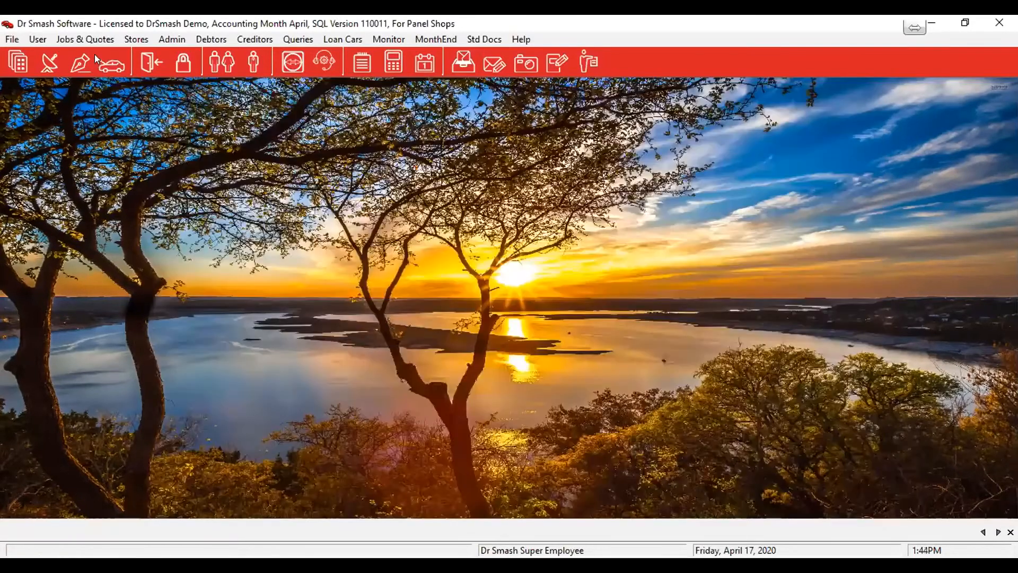
left_click(161, 38)
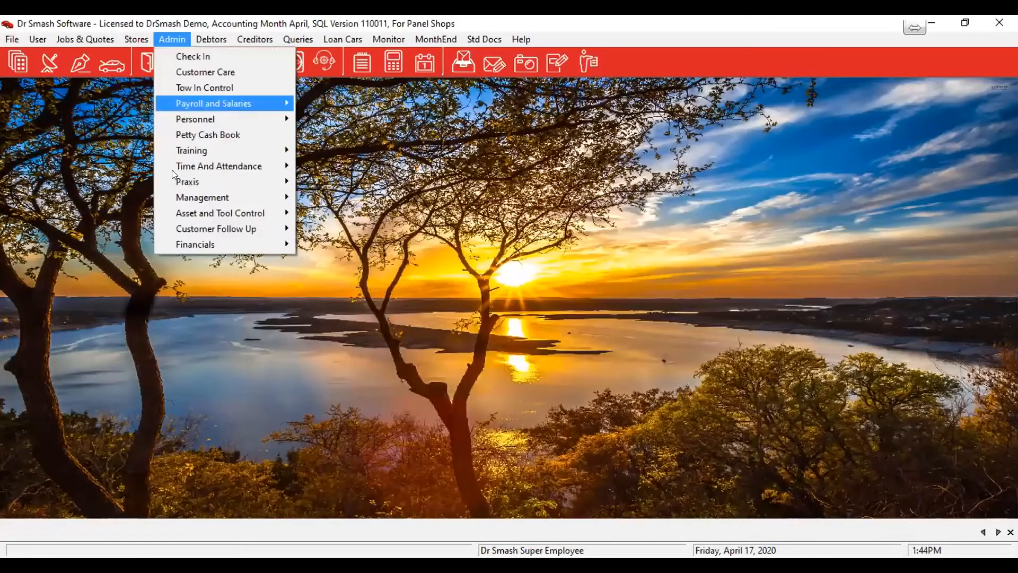
mouse_move(191, 166)
mouse_move(378, 181)
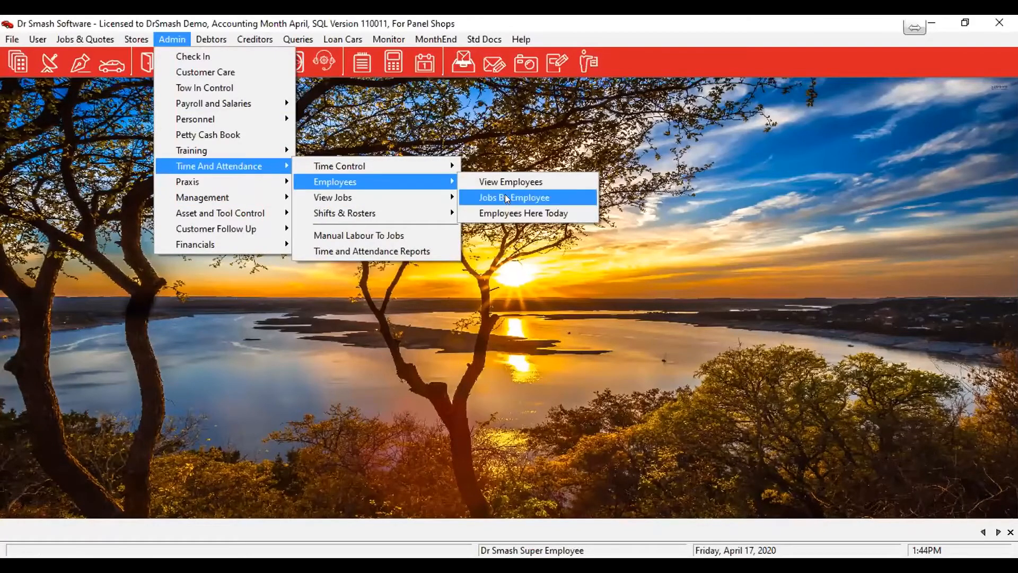
left_click(503, 197)
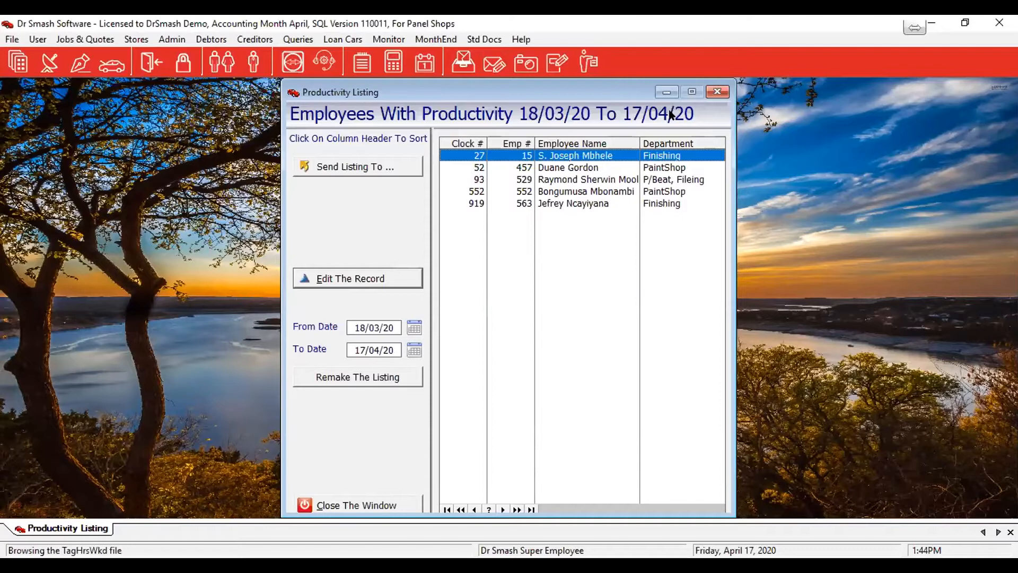
Review the job hours of the first listed PaintShop employee, and close the hours view and the employee listing
left_click(557, 167)
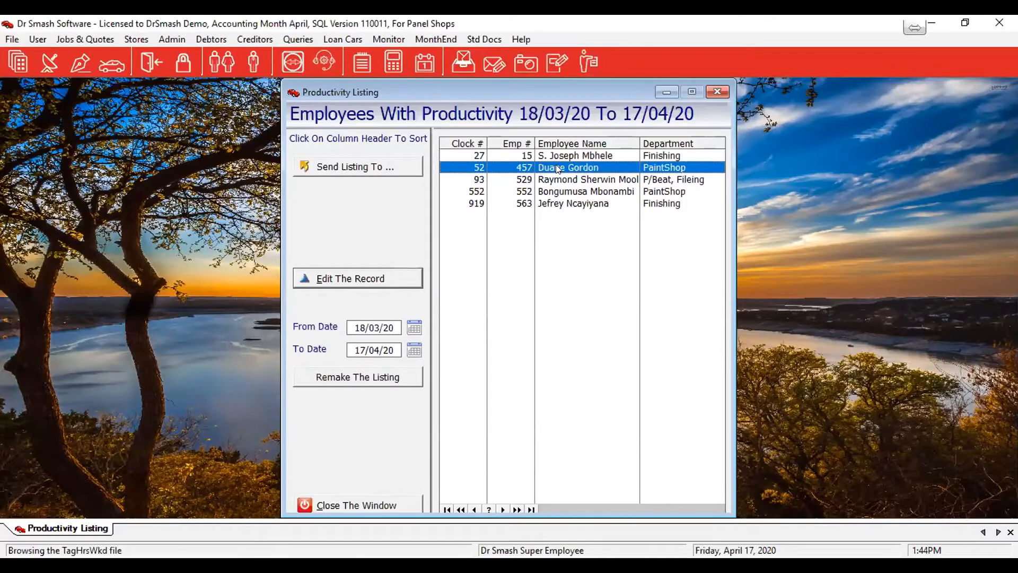
double_click(555, 169)
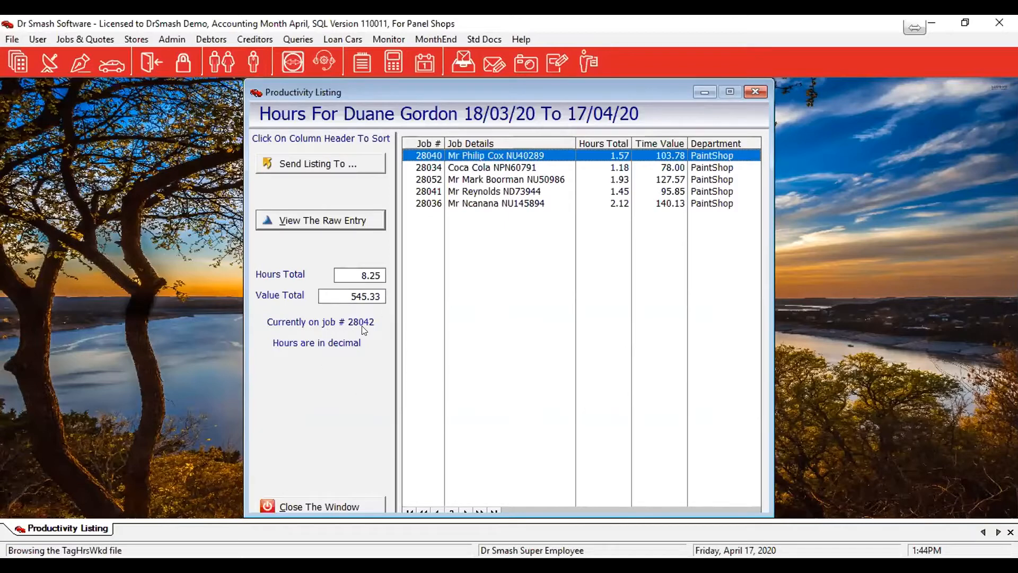
left_click(302, 507)
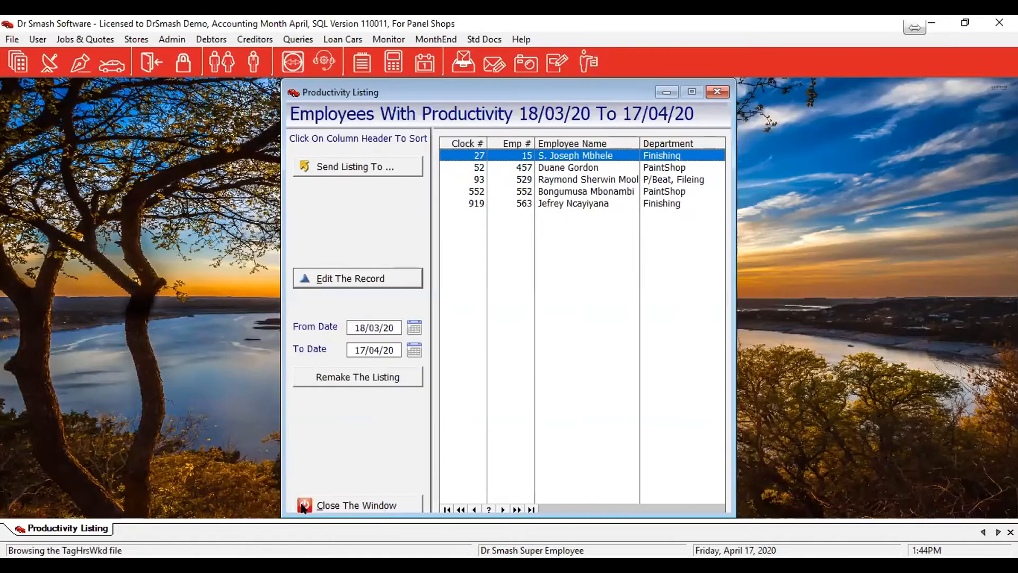
left_click(305, 505)
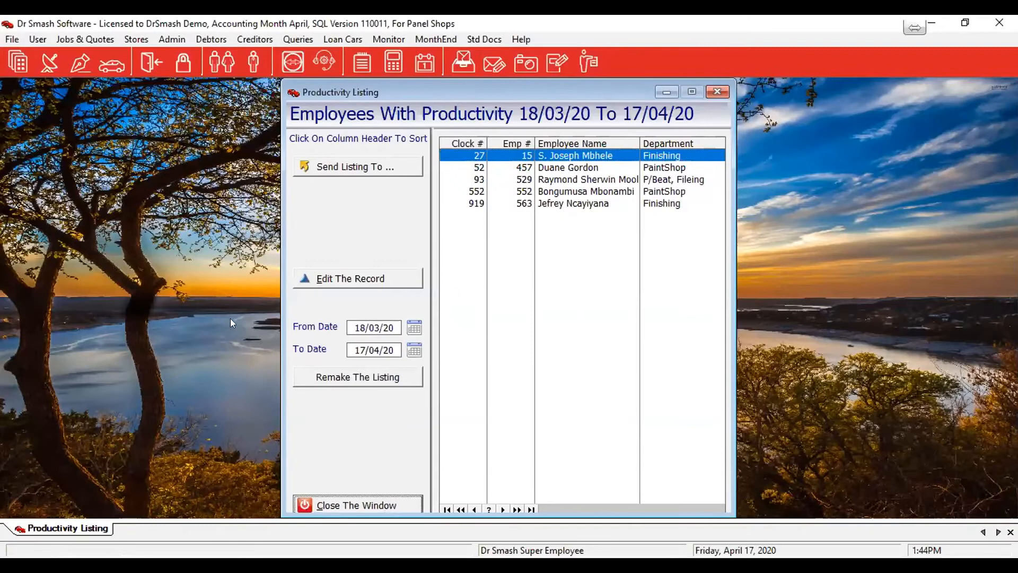
Open the Time On Jobs listing of current jobs that have productivity hours
left_click(170, 38)
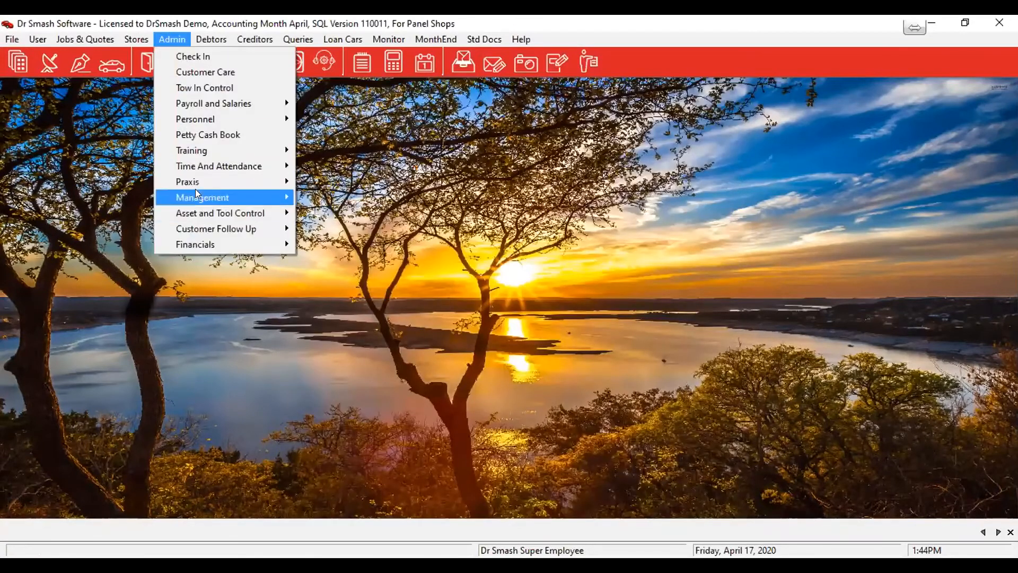
mouse_move(195, 164)
mouse_move(365, 197)
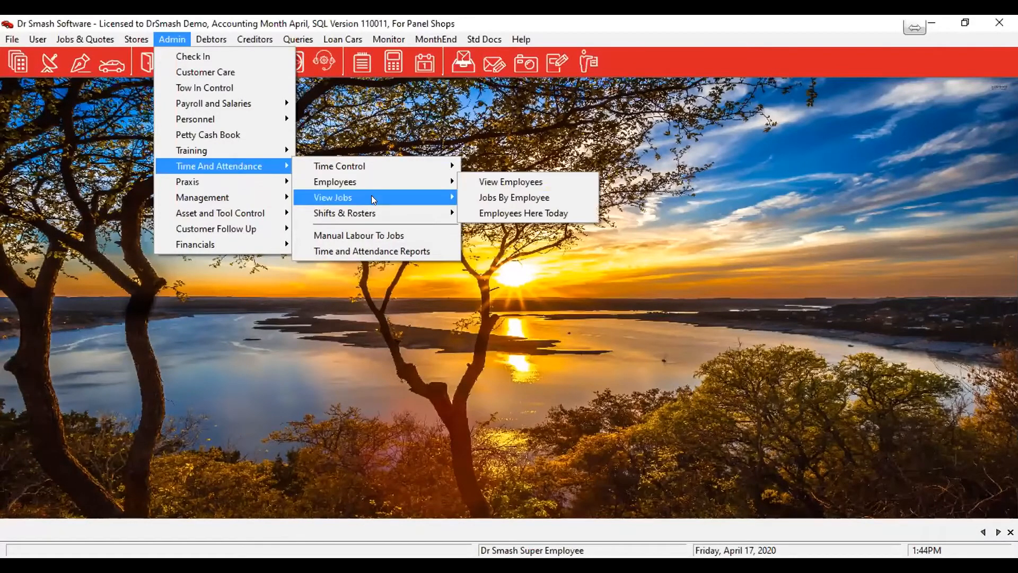
mouse_move(422, 197)
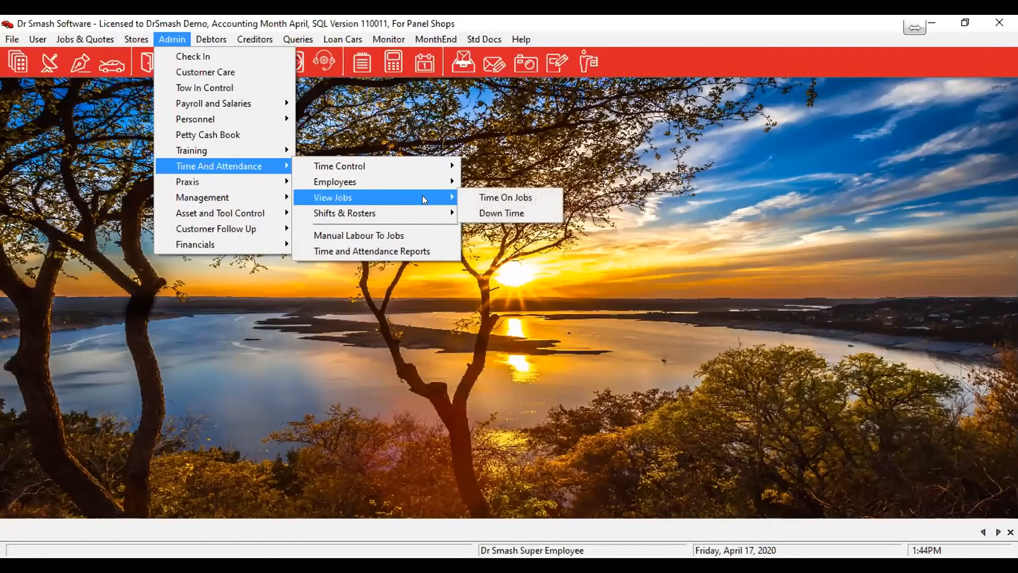
left_click(507, 200)
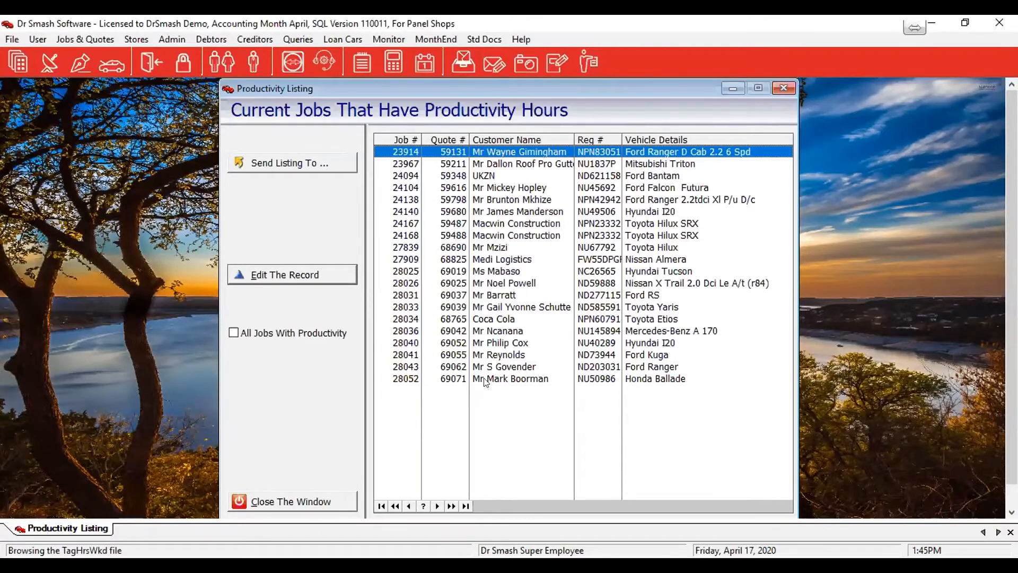
Review the productivity hours for the Honda Ballade job down to the item totals, and close the hours view
left_click(483, 378)
double_click(484, 379)
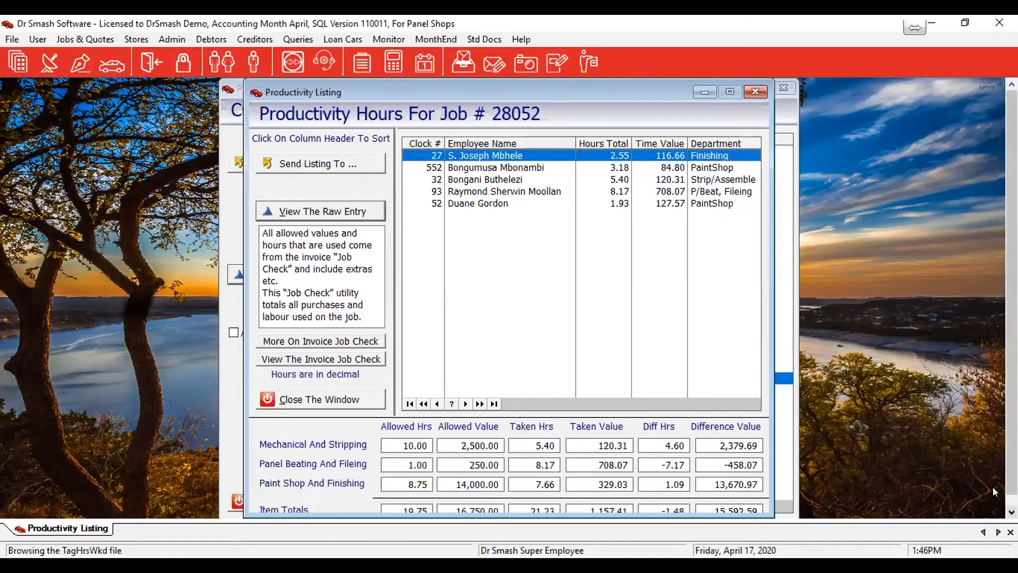
scroll(993, 486, "down", 1)
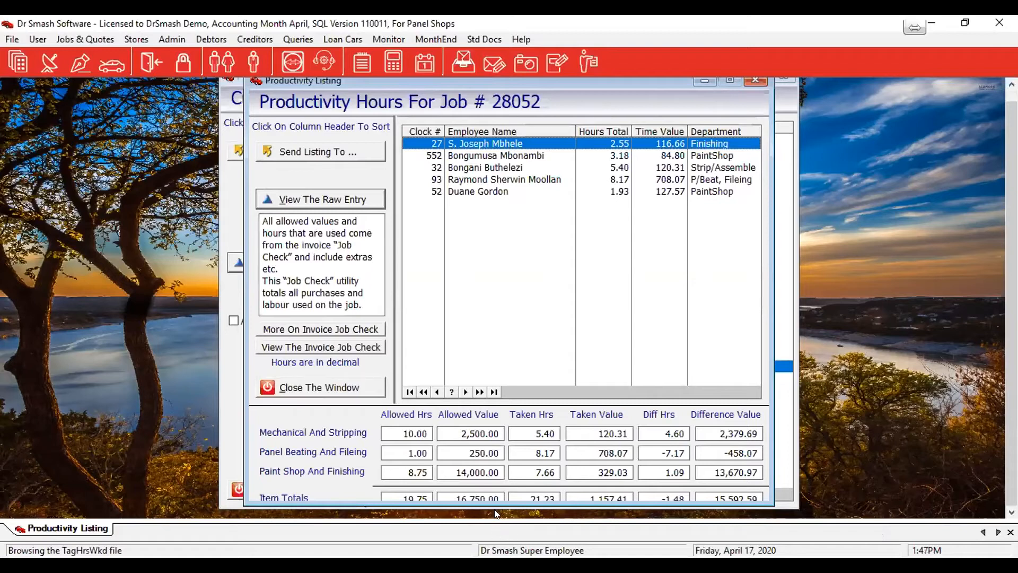
left_click_drag(493, 501, 490, 512)
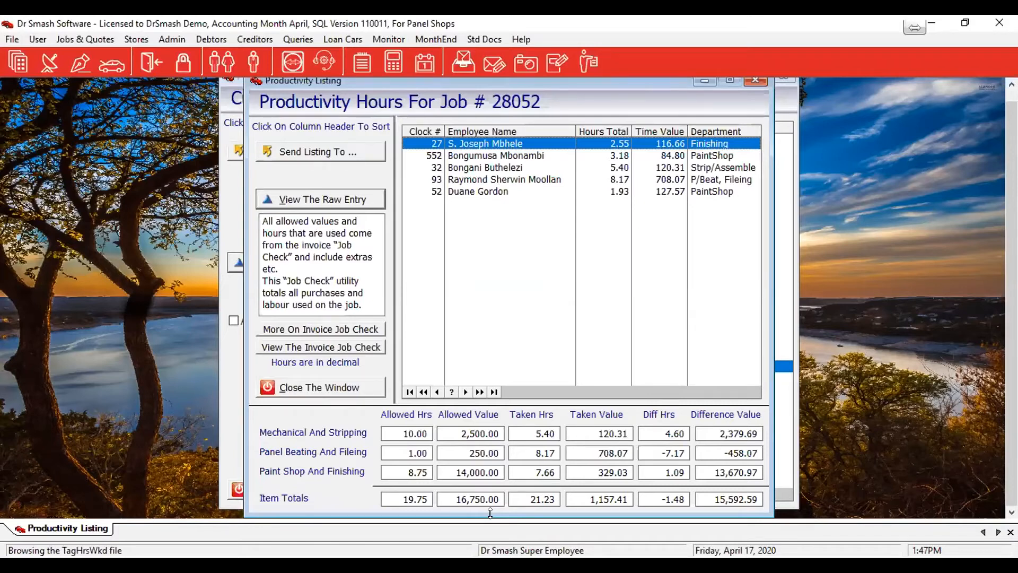
left_click(302, 389)
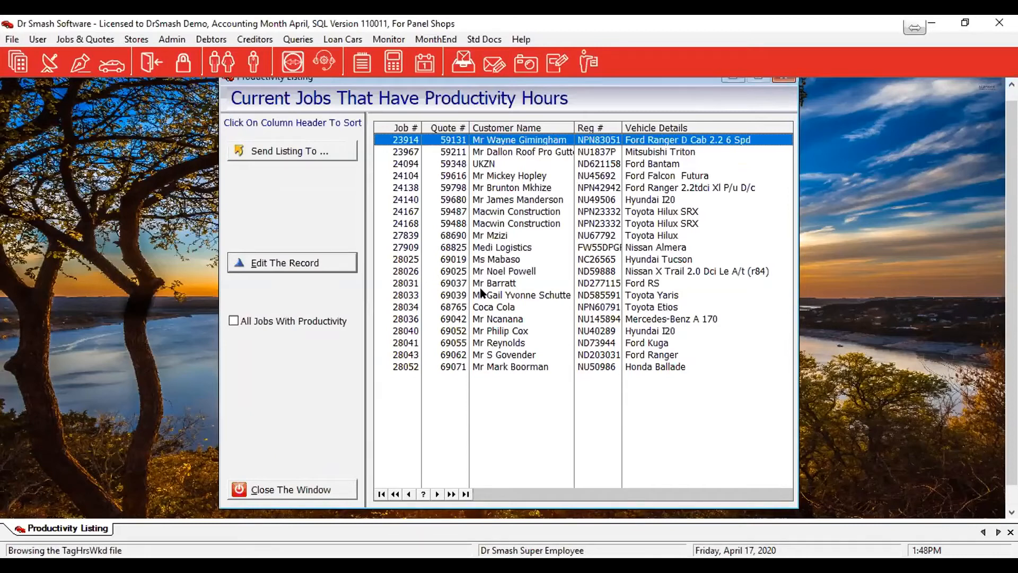
Review the productivity hours of the second listed Hyundai I20 job, and close the hours view and the job listing
left_click(493, 333)
left_click(311, 265)
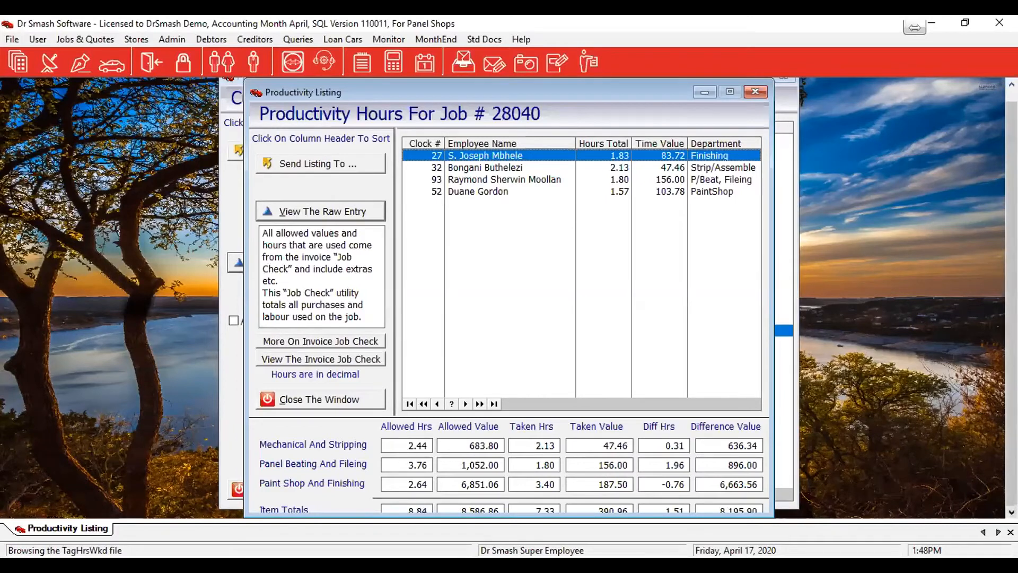
left_click(356, 398)
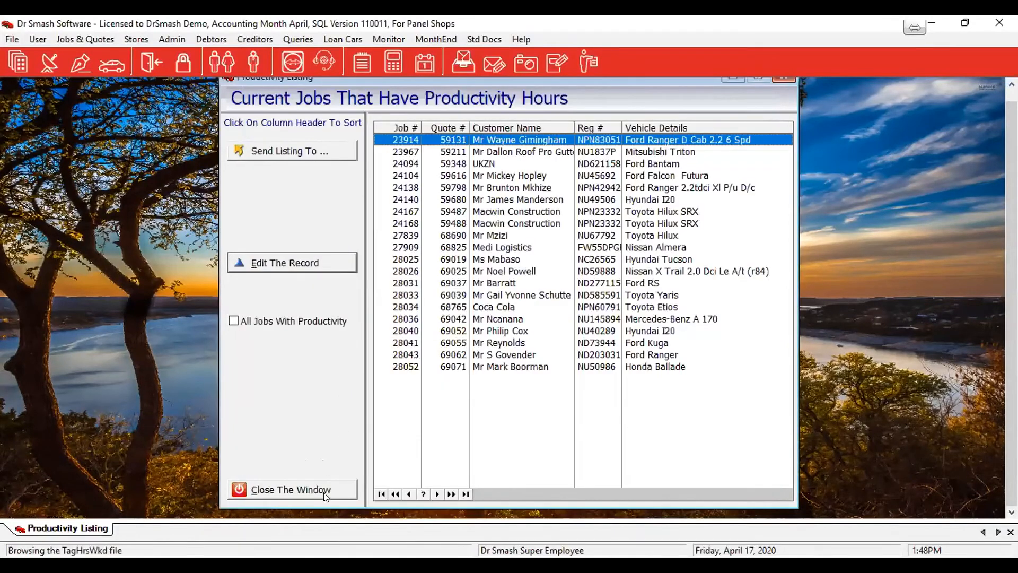
left_click(325, 496)
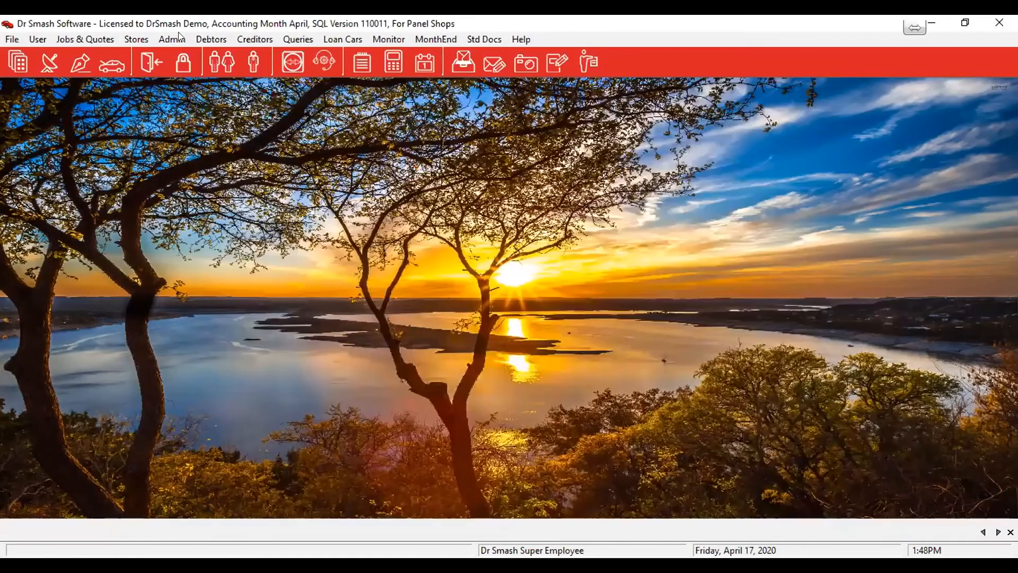
Open the Time And Attendance listing of employee down time
left_click(174, 35)
mouse_move(194, 197)
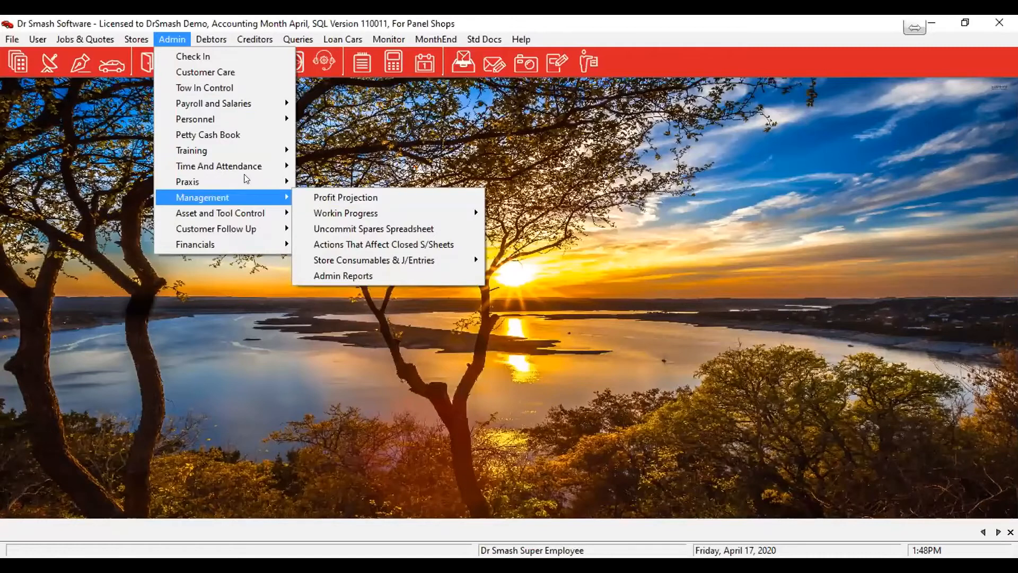
mouse_move(244, 168)
mouse_move(392, 166)
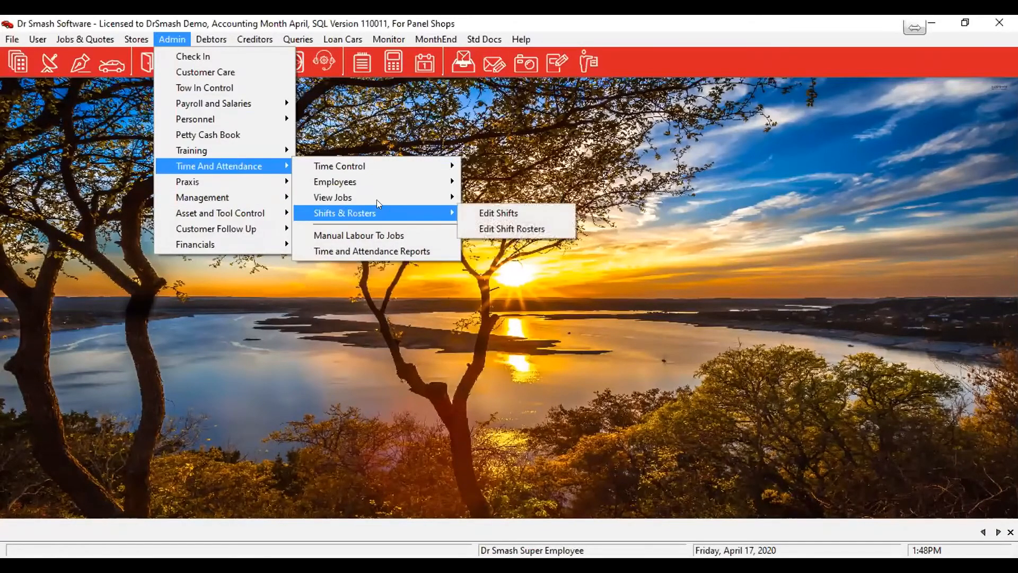
mouse_move(374, 198)
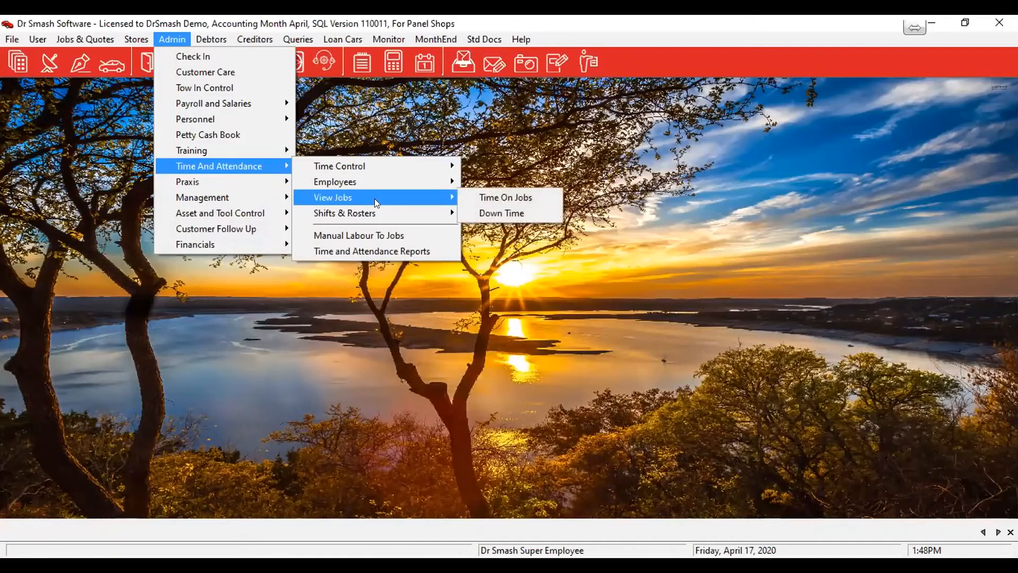
left_click(496, 218)
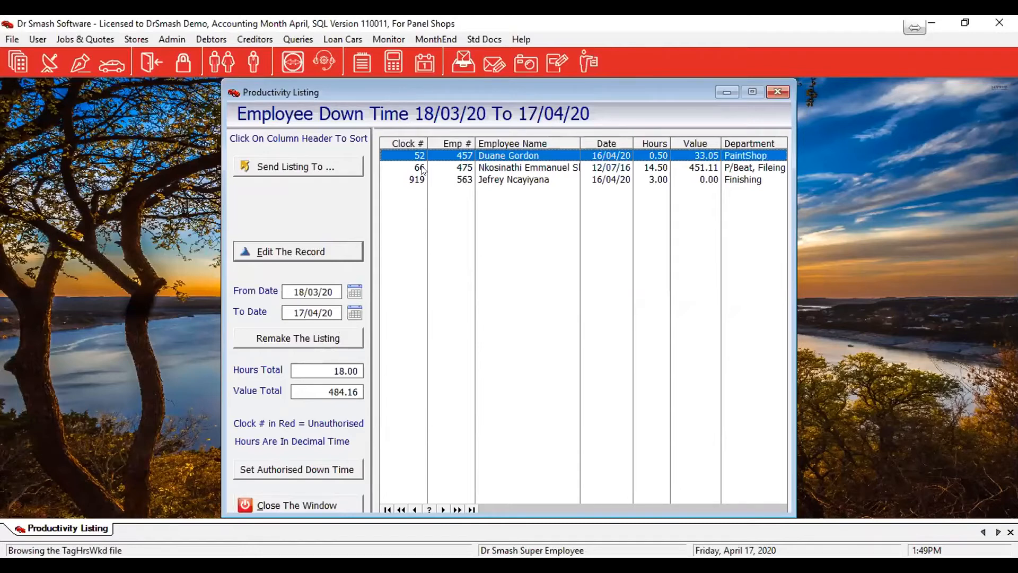
Apply Set Authorised Down Time to the selected PaintShop employee's entry and close the down time listing
left_click(307, 472)
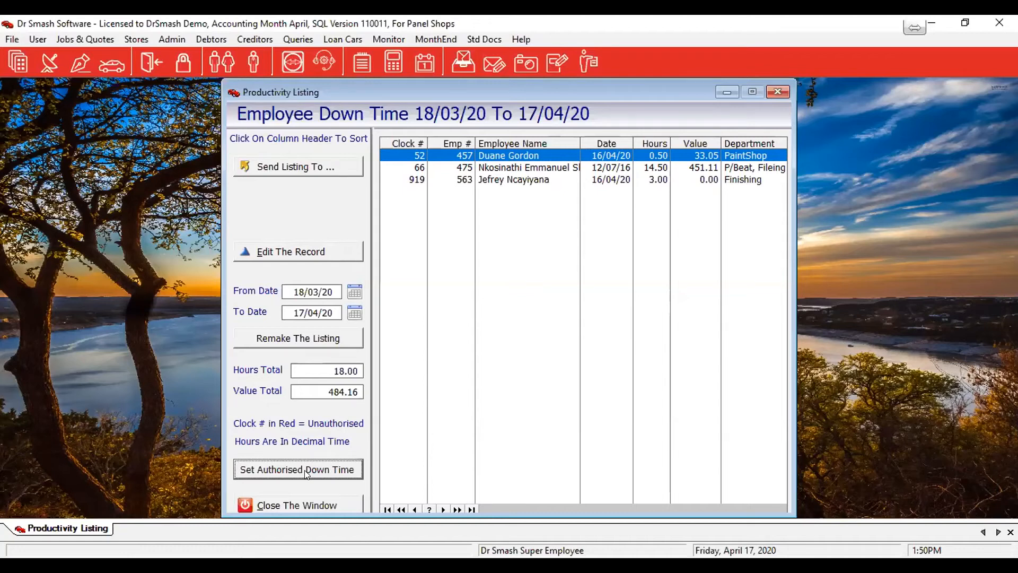
left_click(304, 503)
left_click(303, 504)
Open the Honda Ballade job, the last entry in the listing of all current jobs
left_click(90, 38)
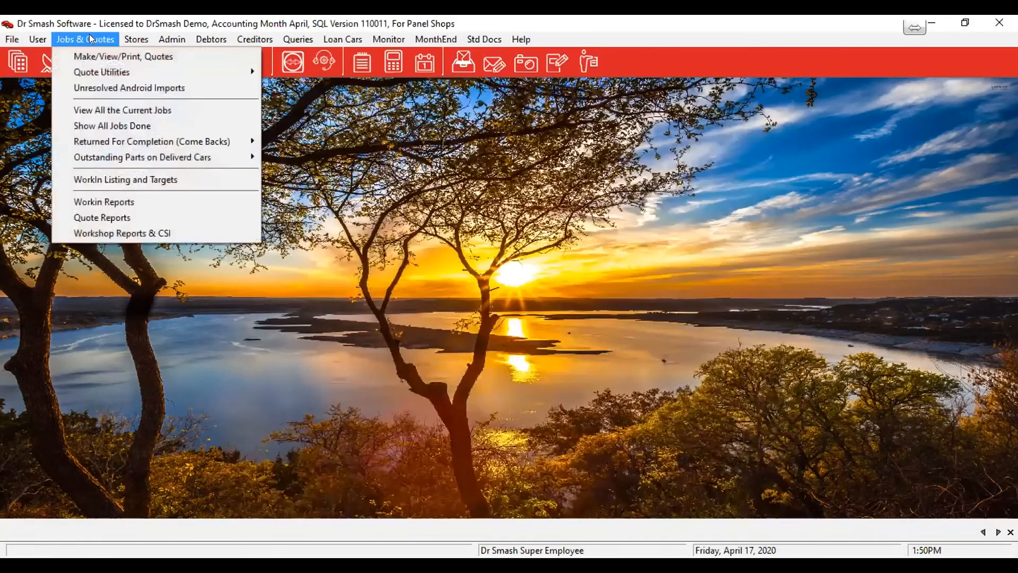
left_click(125, 110)
key("ctrl+End")
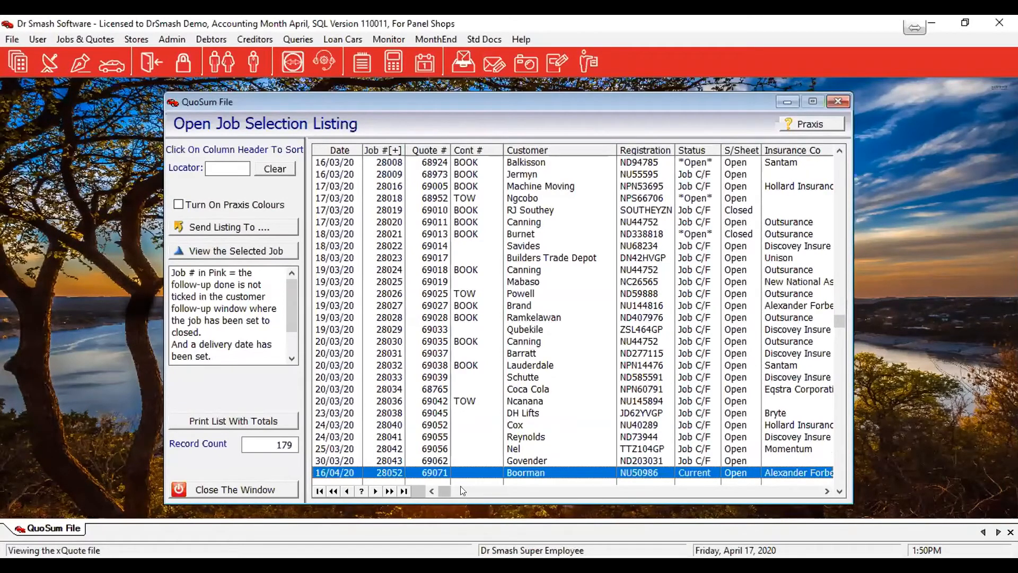
double_click(464, 470)
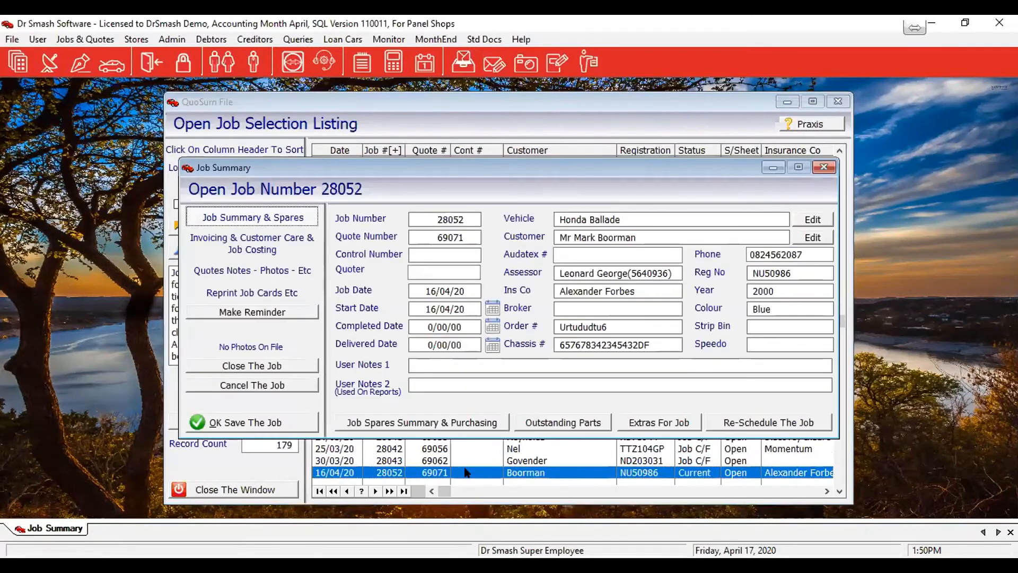
Review the job's productivity overview from its job costing options, and close the saved job and the job listing
left_click(227, 242)
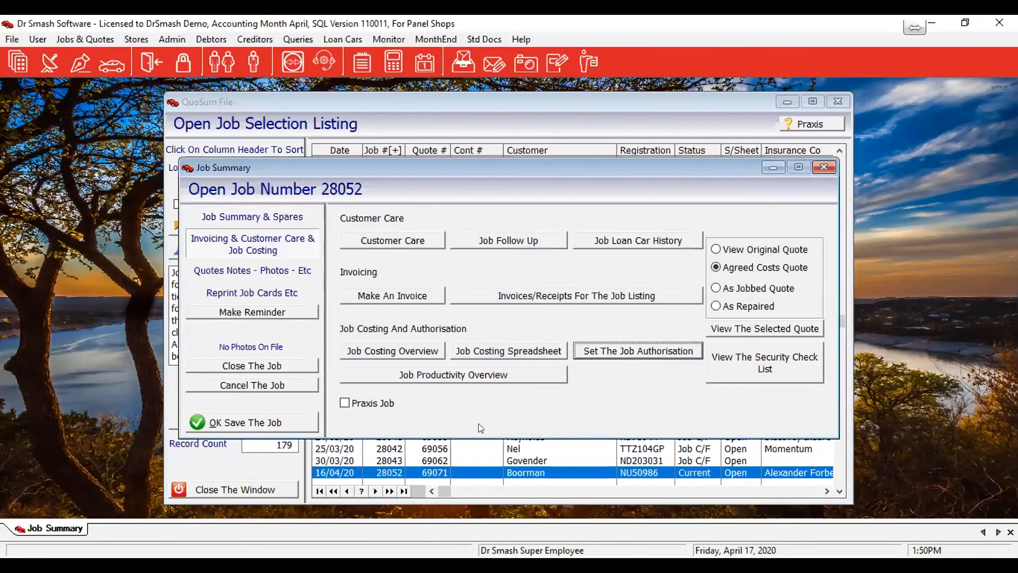
left_click(410, 376)
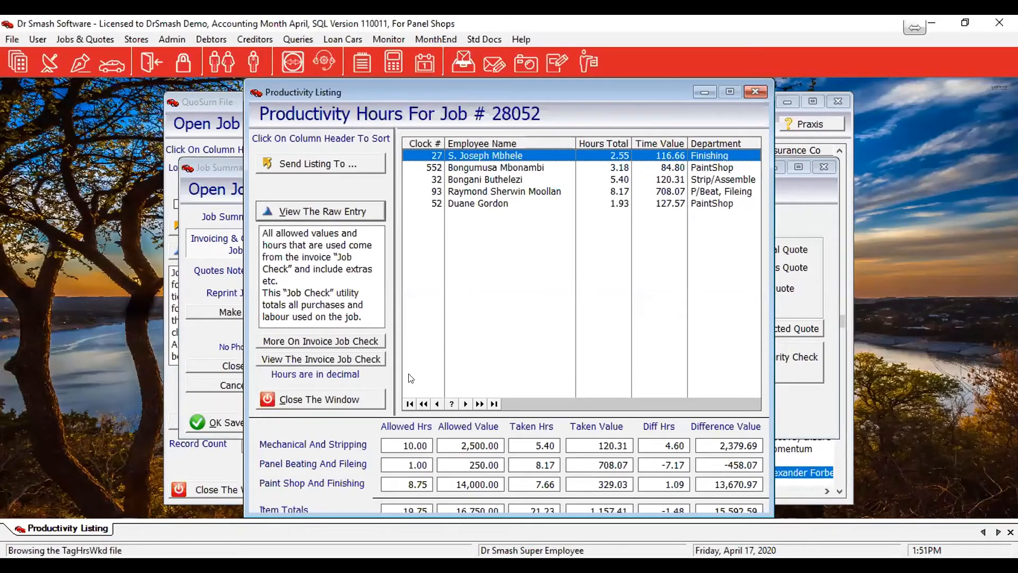
left_click(368, 396)
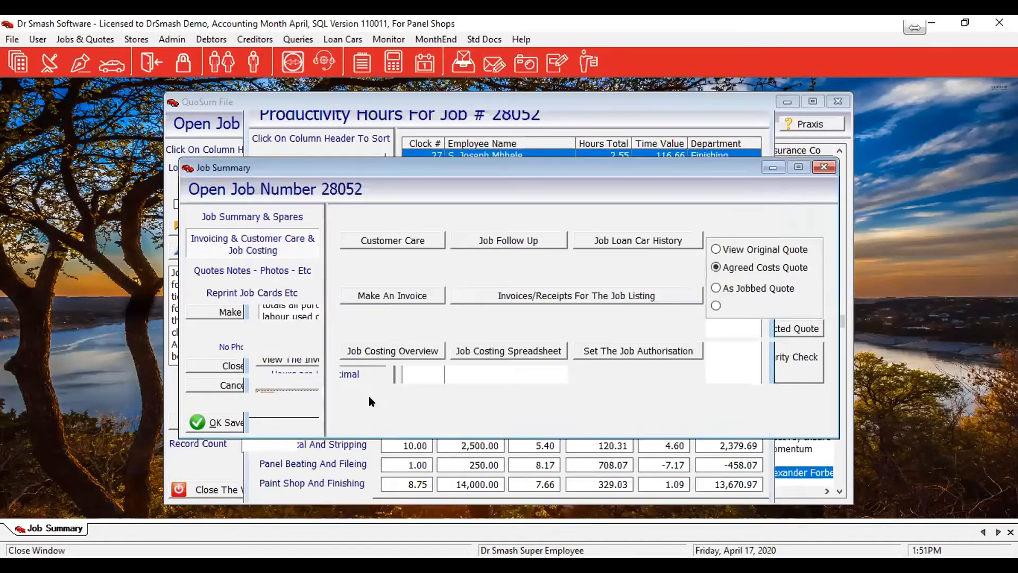
left_click(304, 420)
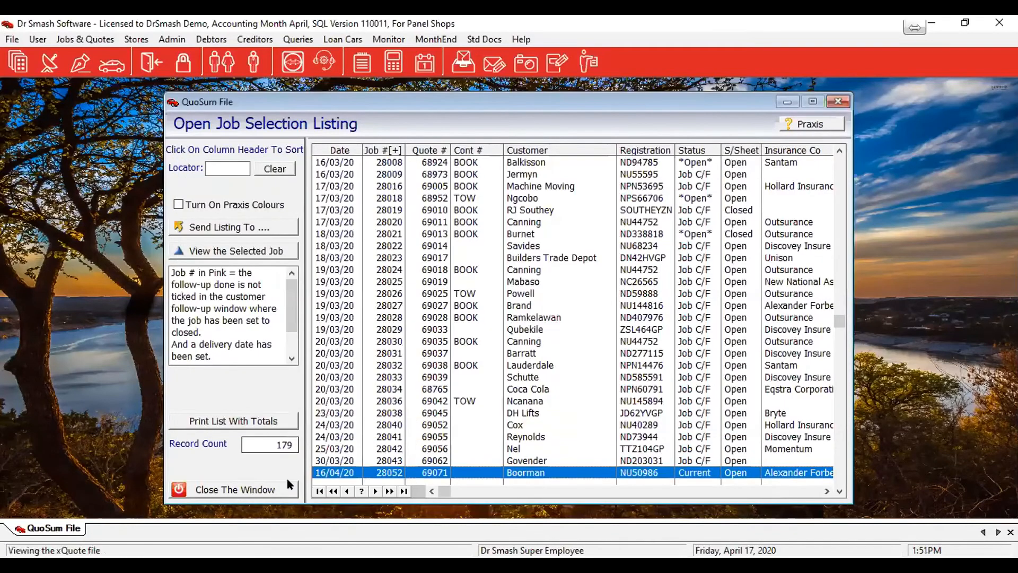
left_click(284, 487)
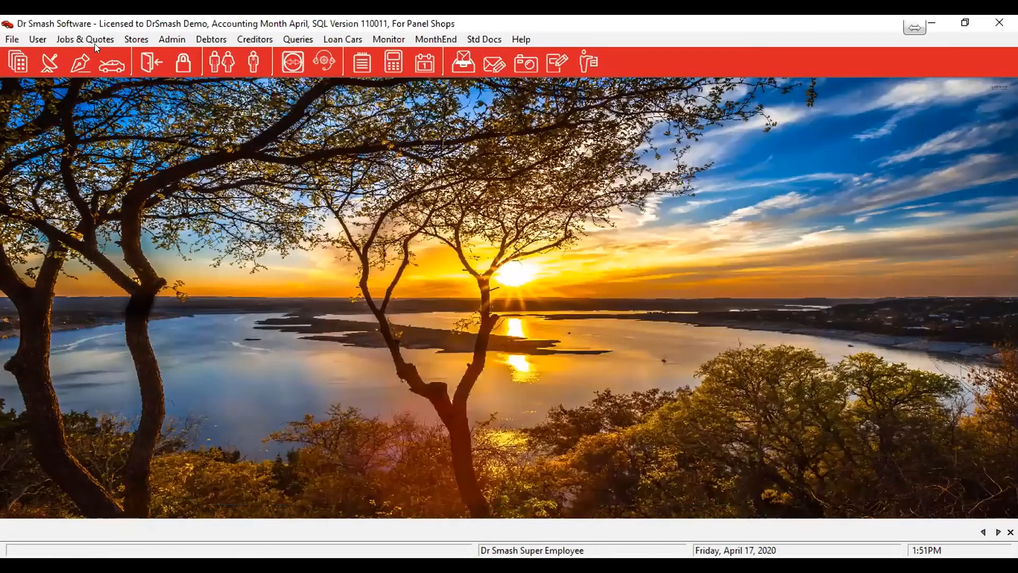
Open the Time and Attendance Reports selection
left_click(158, 40)
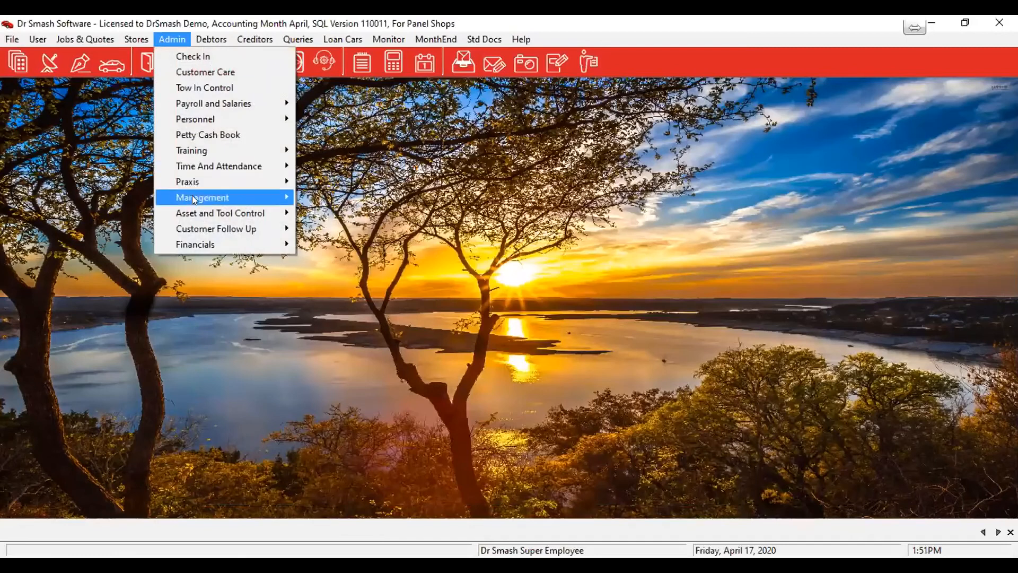
mouse_move(192, 198)
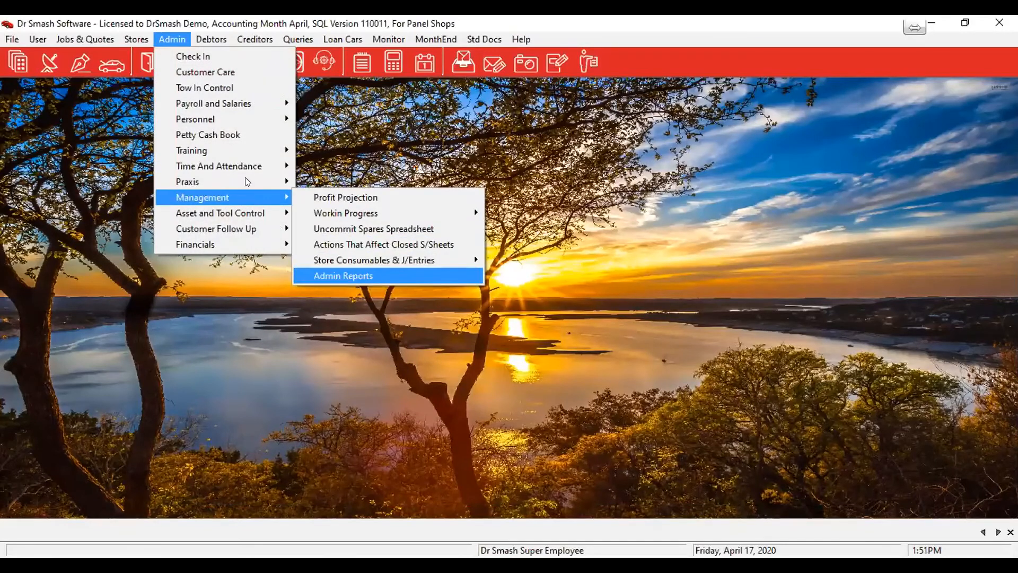
mouse_move(253, 167)
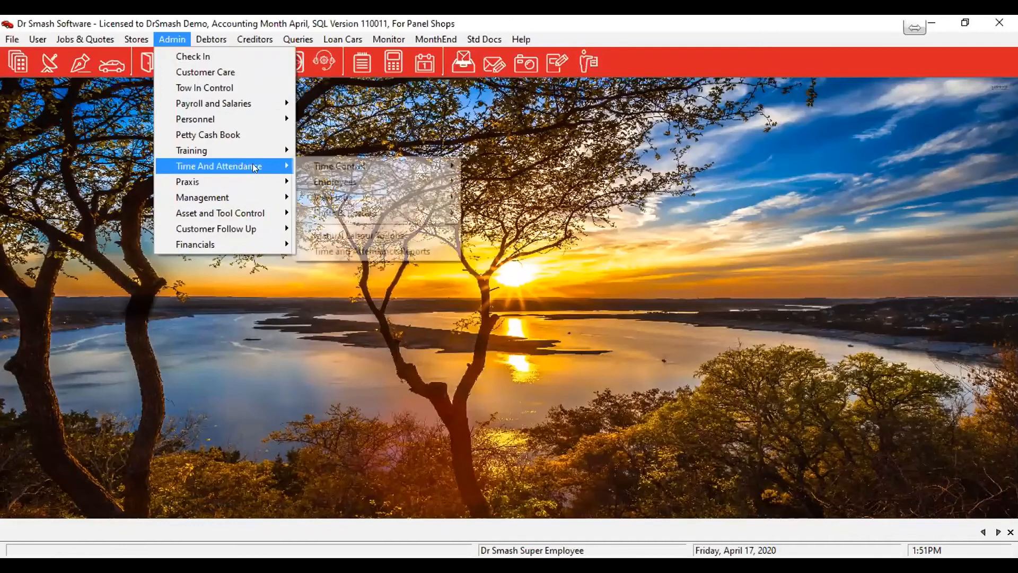
left_click(381, 251)
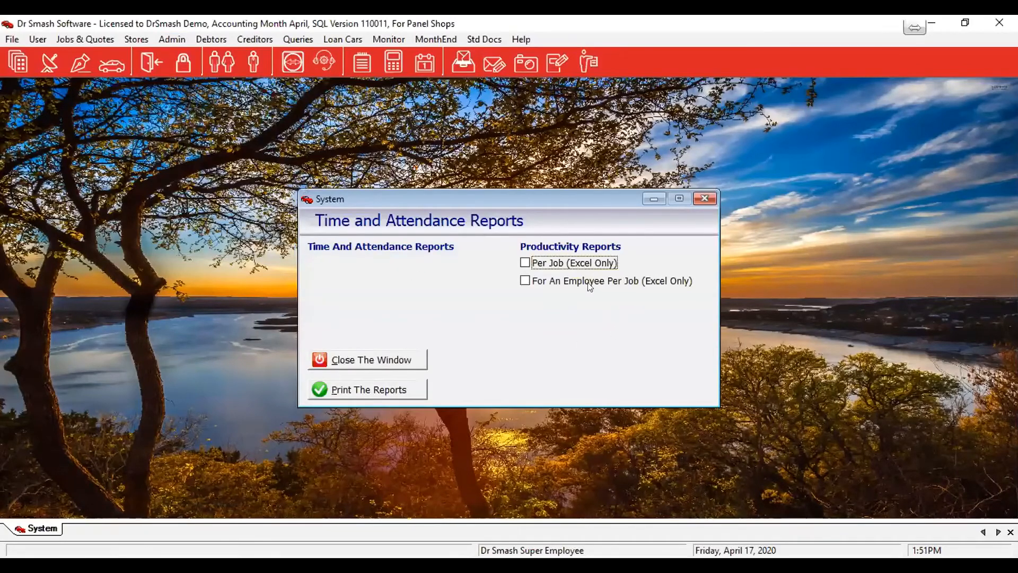
Generate the Per Job productivity report by month for March 2020, leaving out the no-clock jobs
left_click(553, 263)
left_click(359, 389)
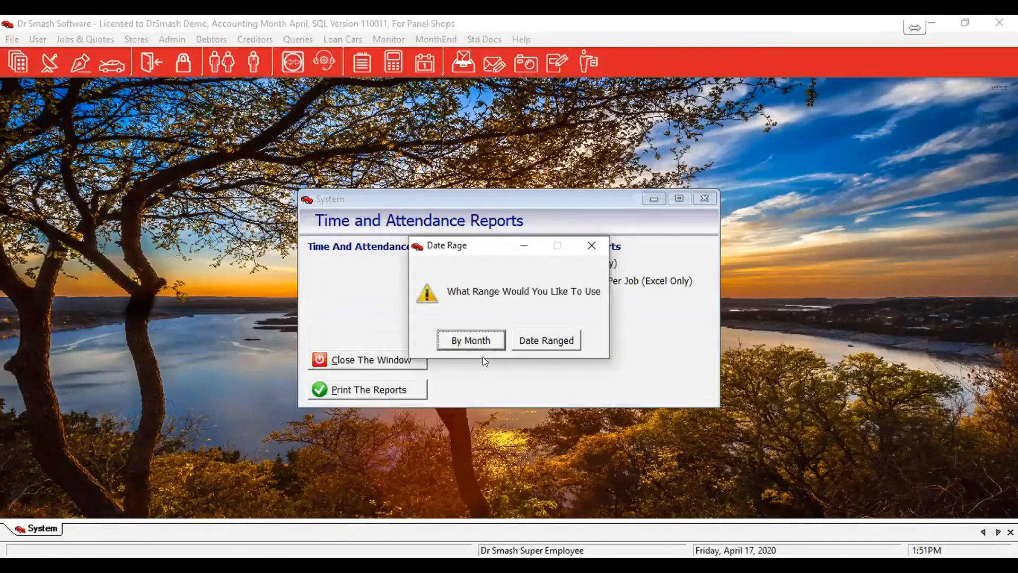
left_click(471, 342)
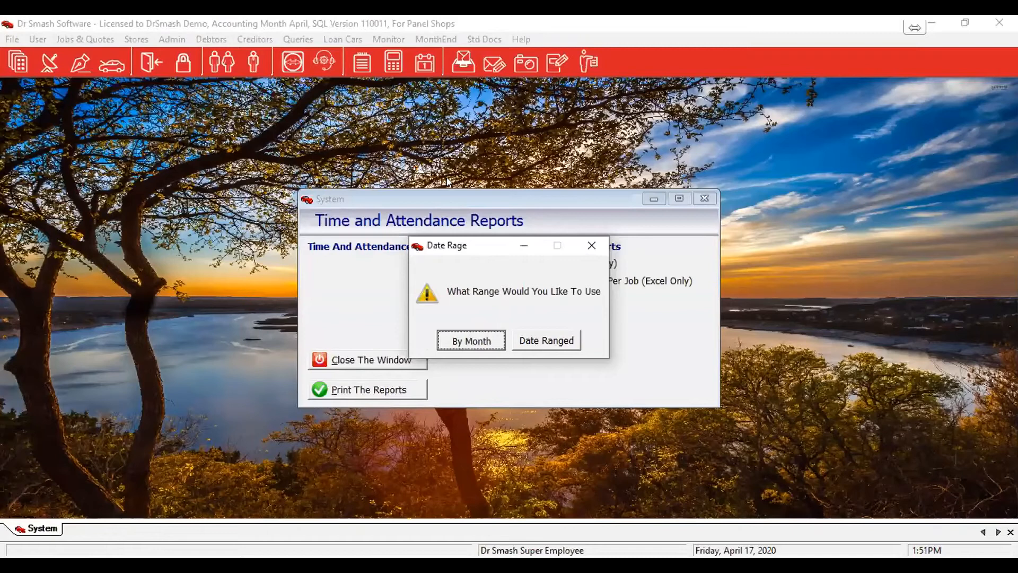
left_click(459, 190)
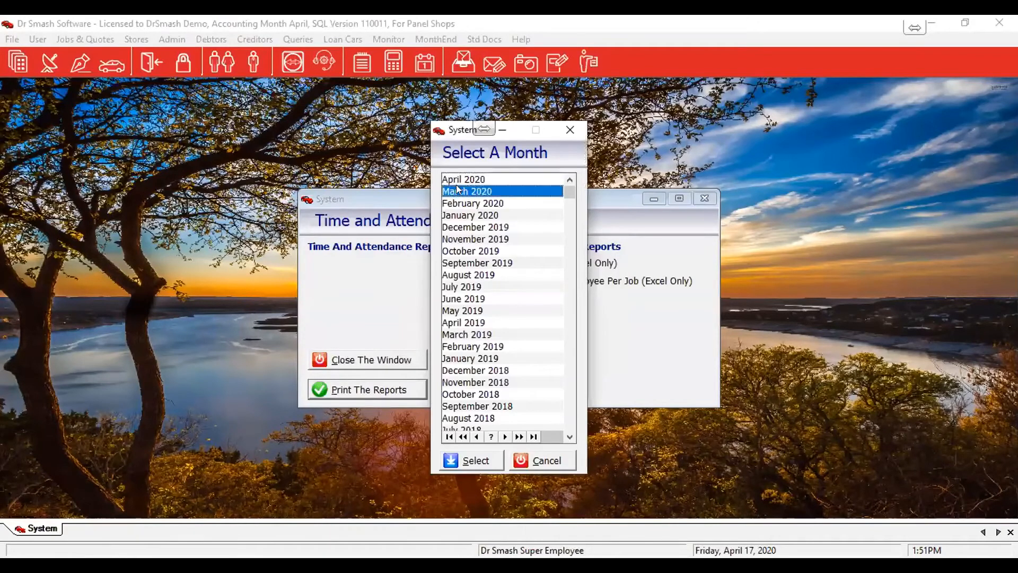
left_click(485, 461)
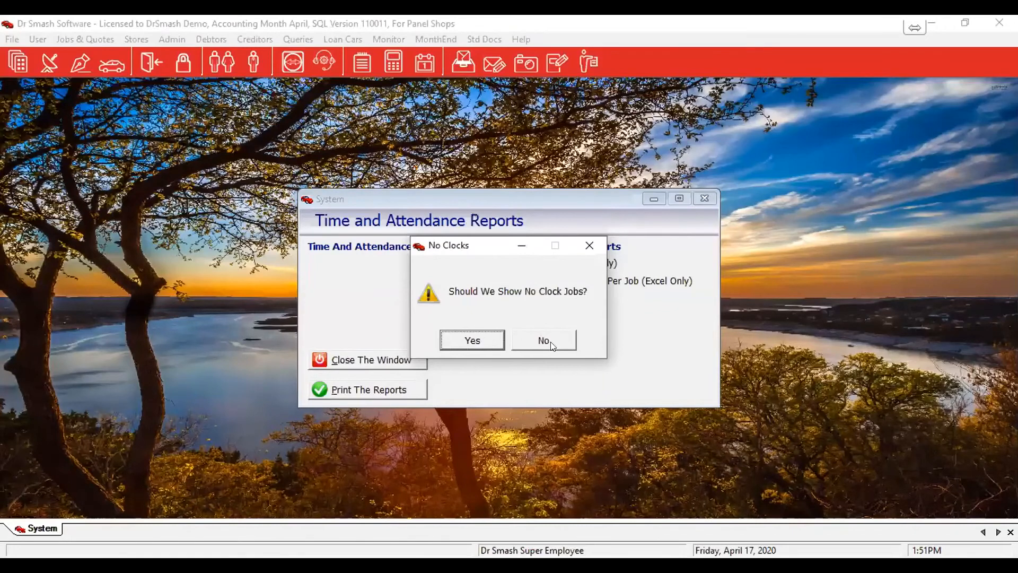
left_click(484, 343)
left_click(541, 338)
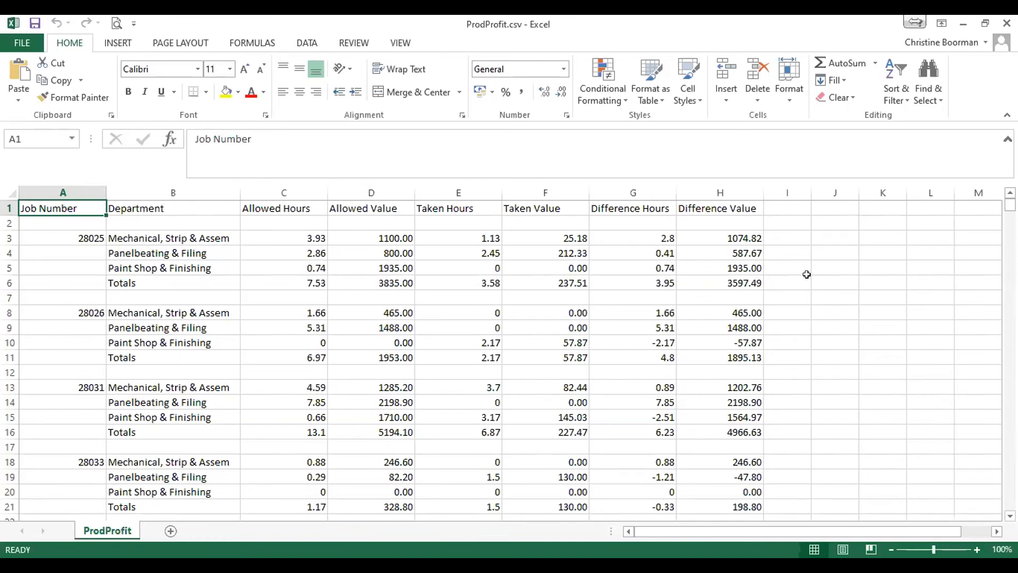
Review the ProdProfit.csv report in Excel down to the overall total, and close it without saving
scroll(817, 283, "down", 5)
scroll(817, 283, "down", 5)
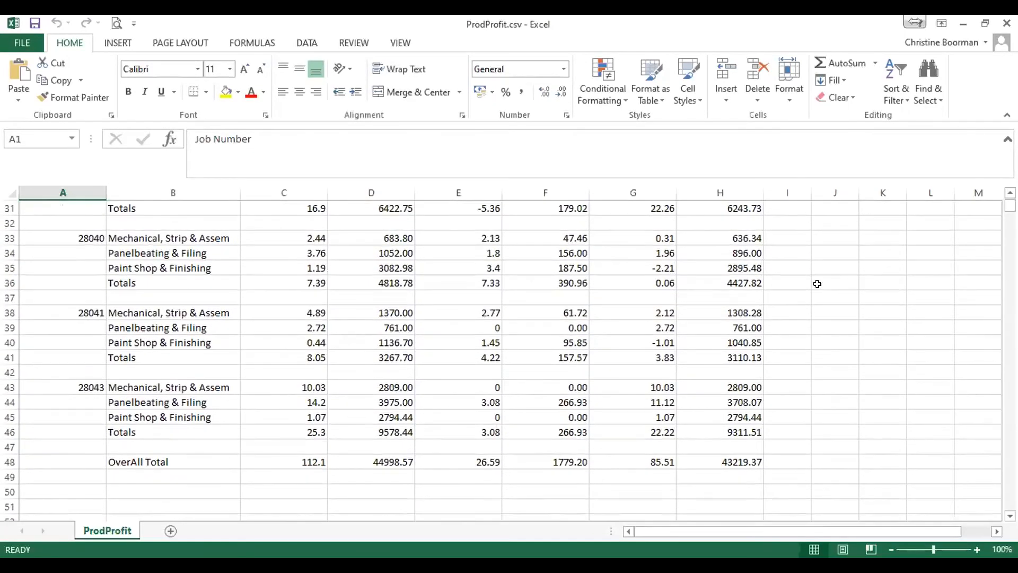
scroll(817, 284, "up", 10)
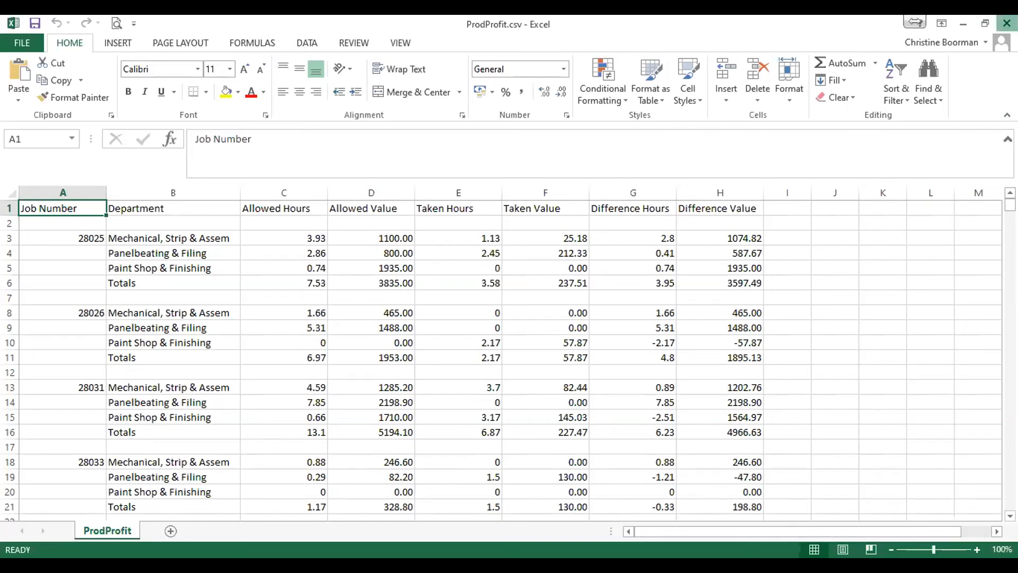
left_click(1006, 23)
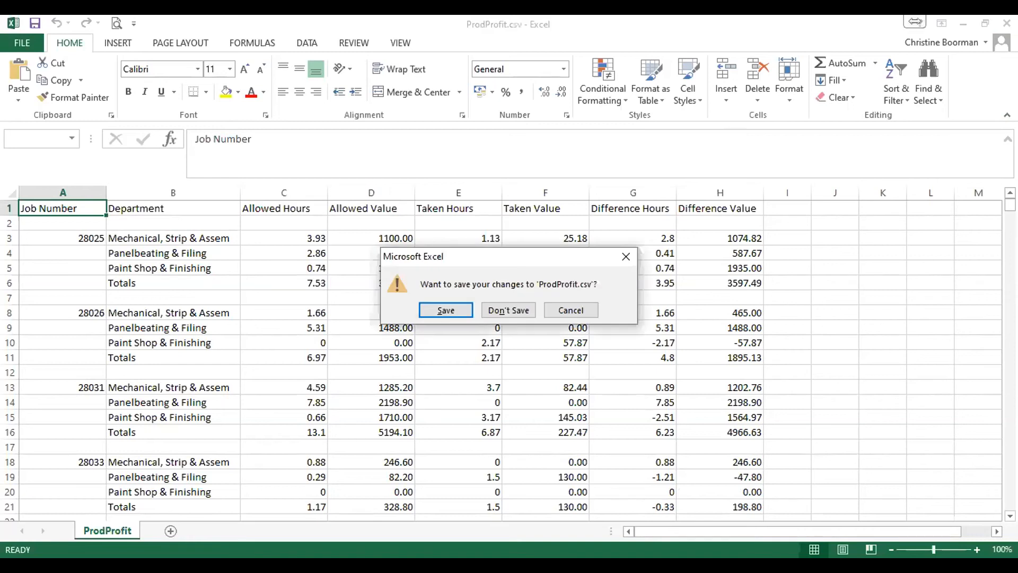
left_click(521, 310)
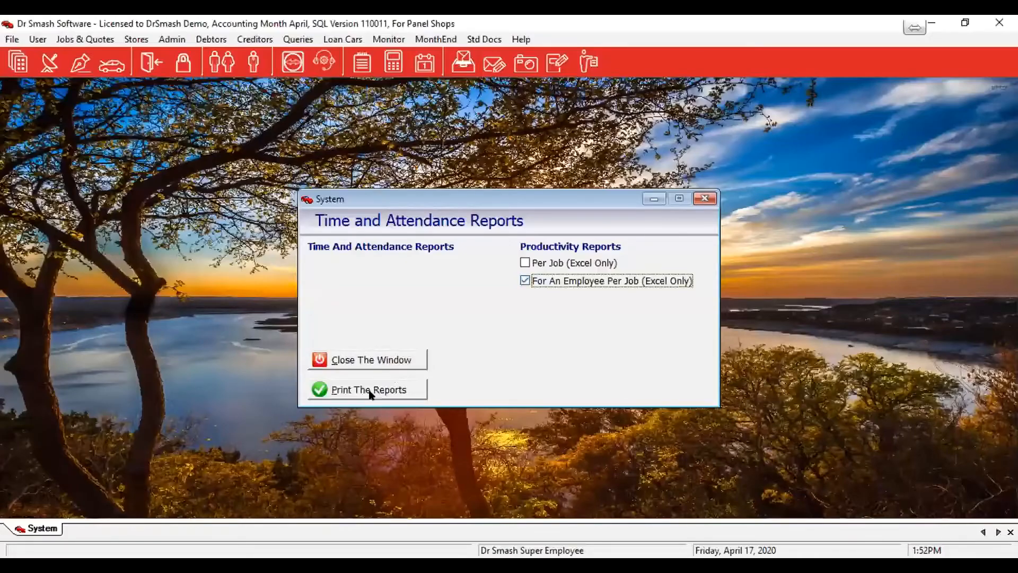
Generate the For An Employee Per Job report for the first listed PaintShop employee for April 2020, and maximize the resulting spreadsheet
left_click(370, 391)
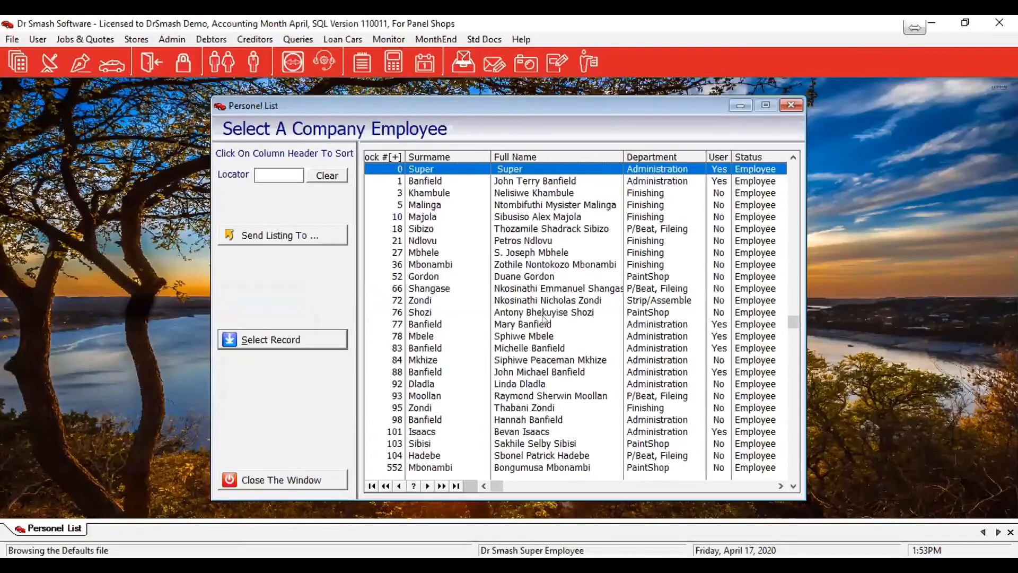
left_click(530, 276)
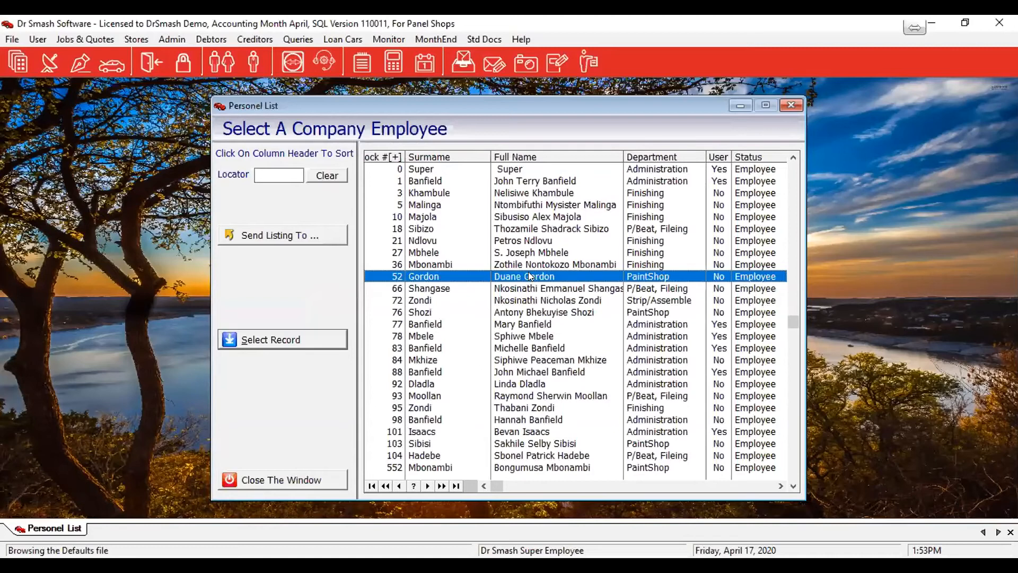
left_click(317, 339)
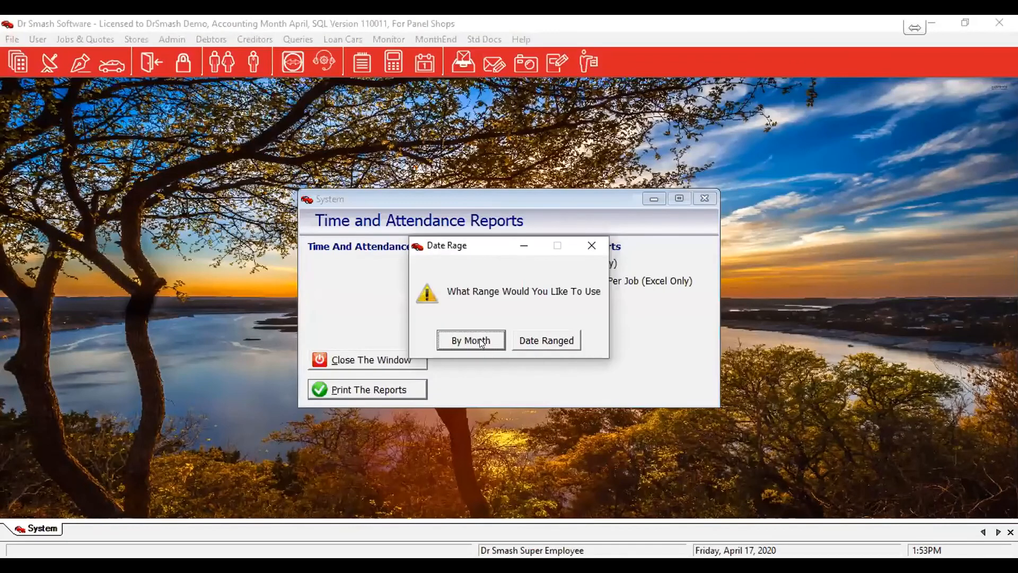
left_click(481, 342)
left_click(490, 191)
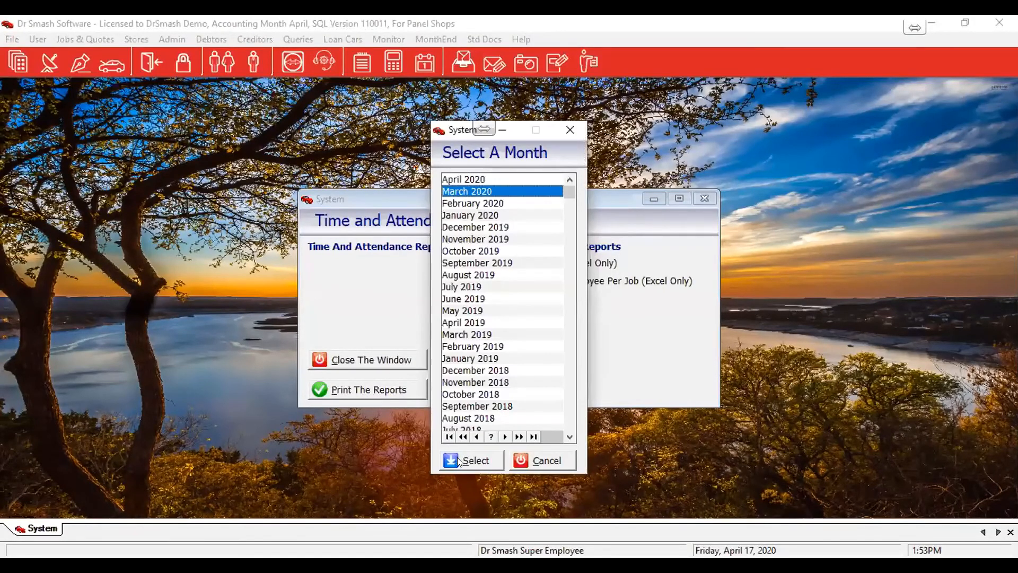
left_click(469, 183)
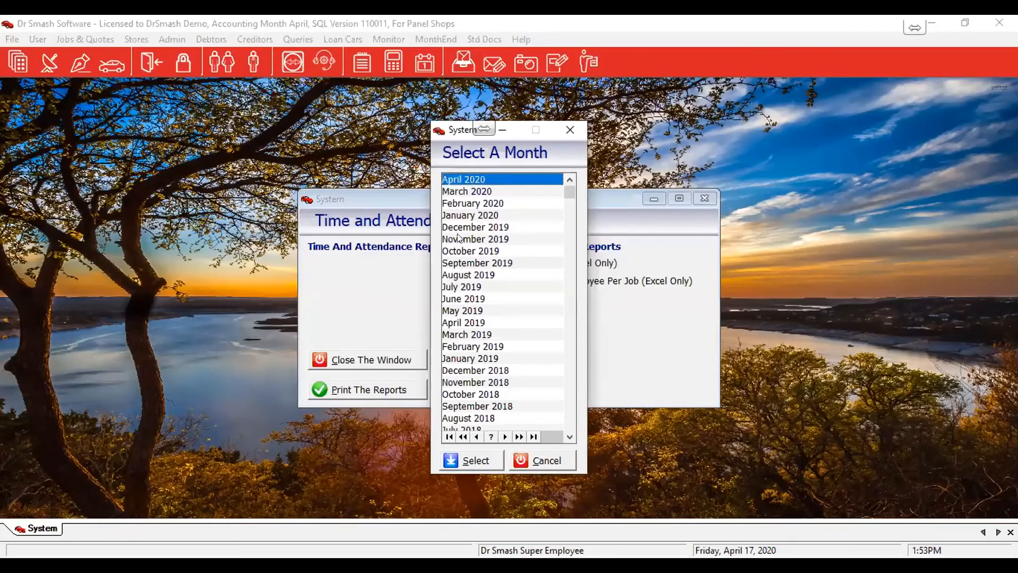
left_click(471, 459)
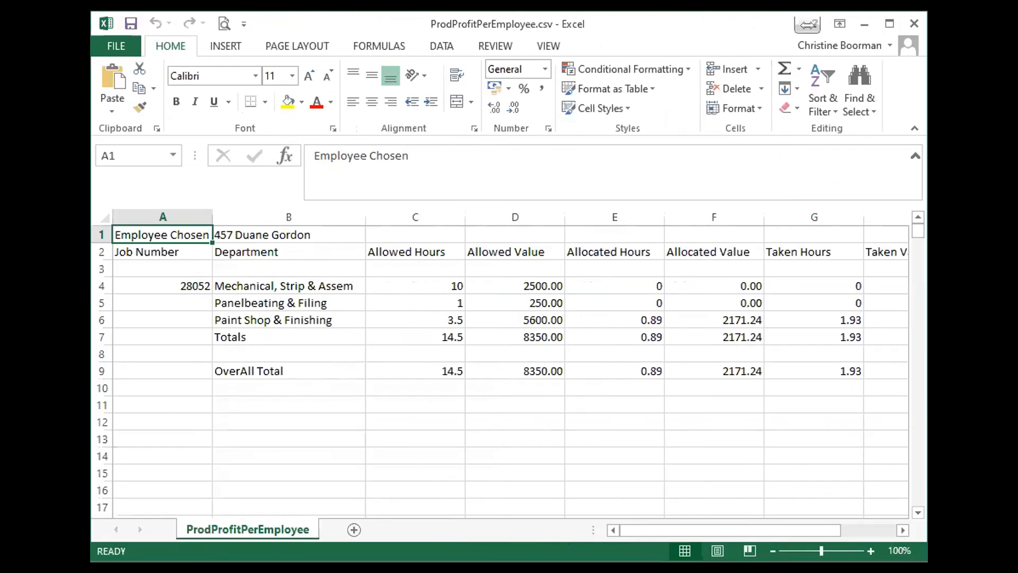
left_click(888, 23)
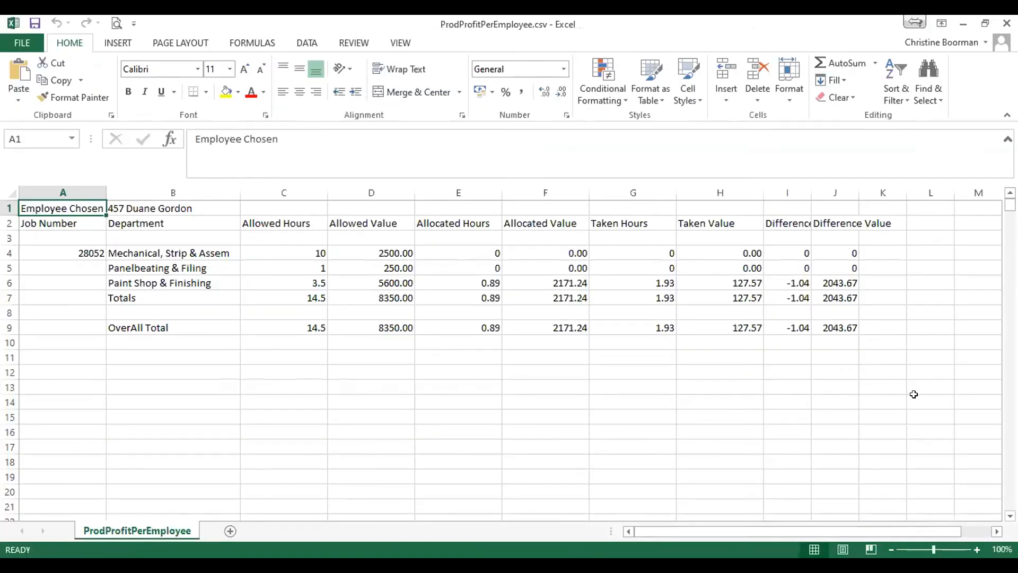